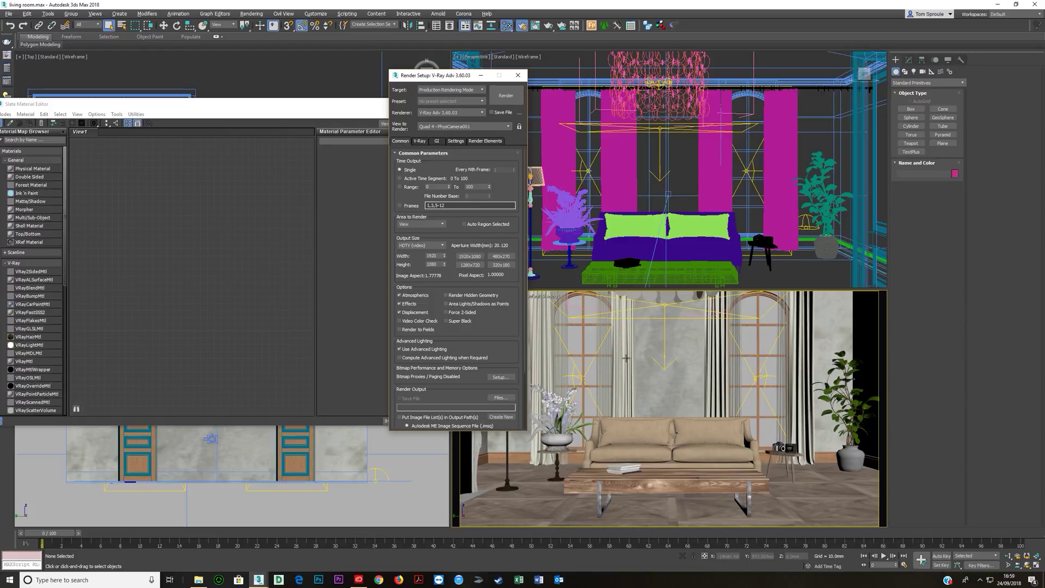
# Enable the material override in V-Ray's global switches and close the Slate Material Editor
pyautogui.click(420, 141)
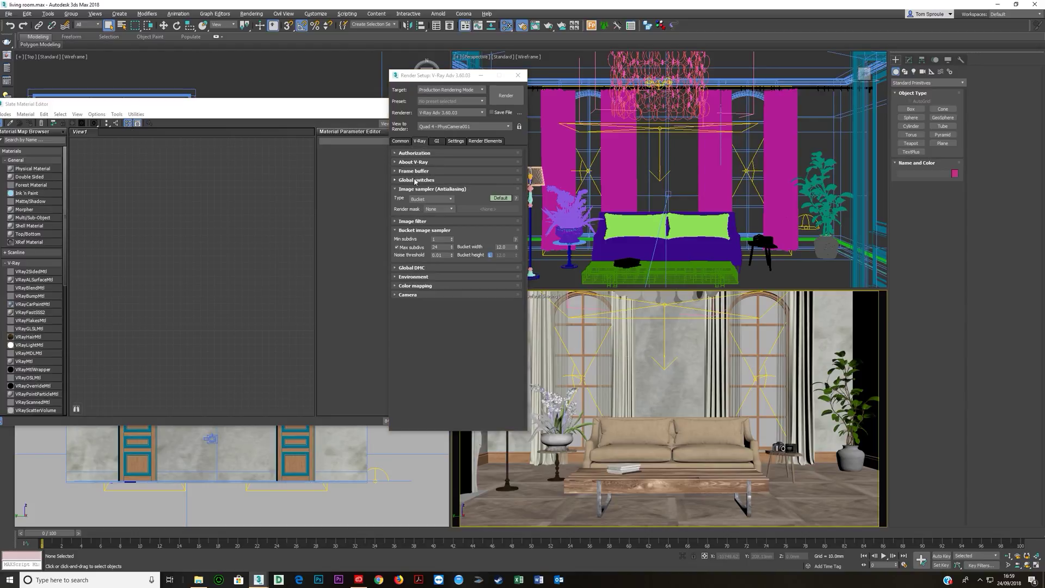
pyautogui.click(415, 180)
pyautogui.click(460, 238)
pyautogui.moveTo(166, 105); pyautogui.dragTo(162, 147)
pyautogui.click(443, 150)
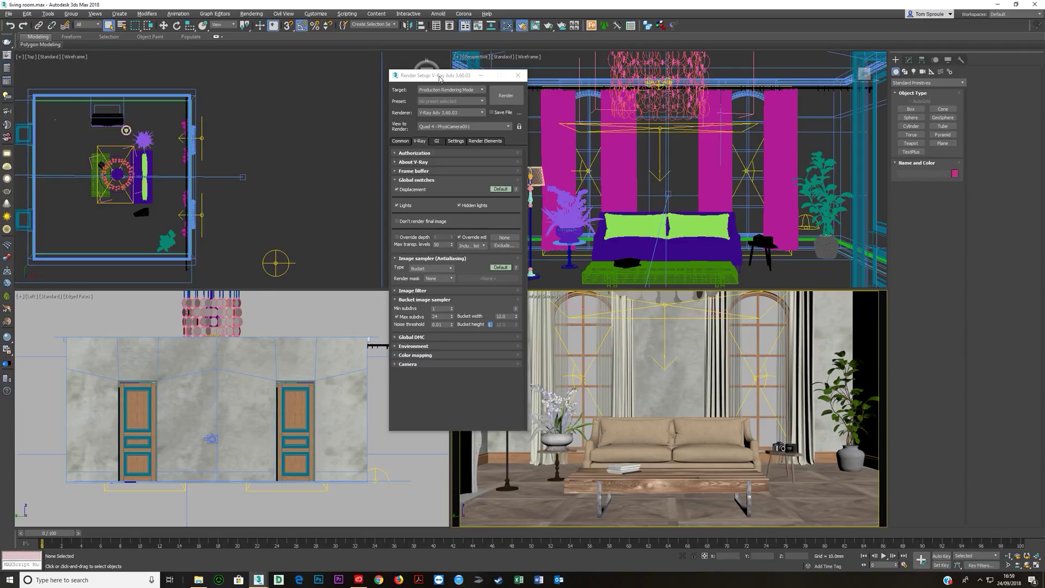
# Bring up the compact Material Editor, and switch it back to the Slate Material Editor
pyautogui.moveTo(440, 78); pyautogui.dragTo(568, 86)
pyautogui.click(506, 25)
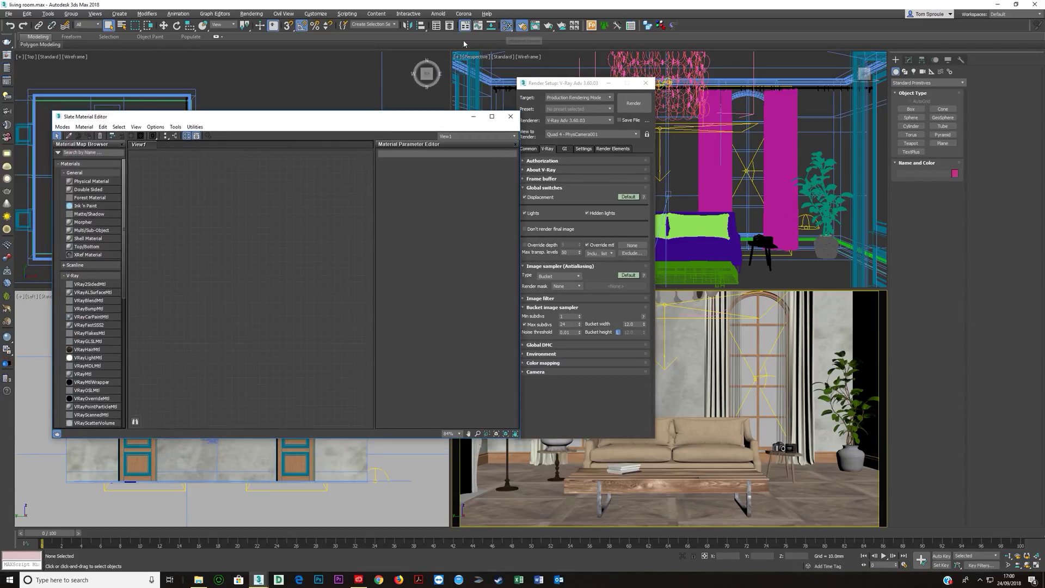
pyautogui.click(507, 25)
pyautogui.press('m')
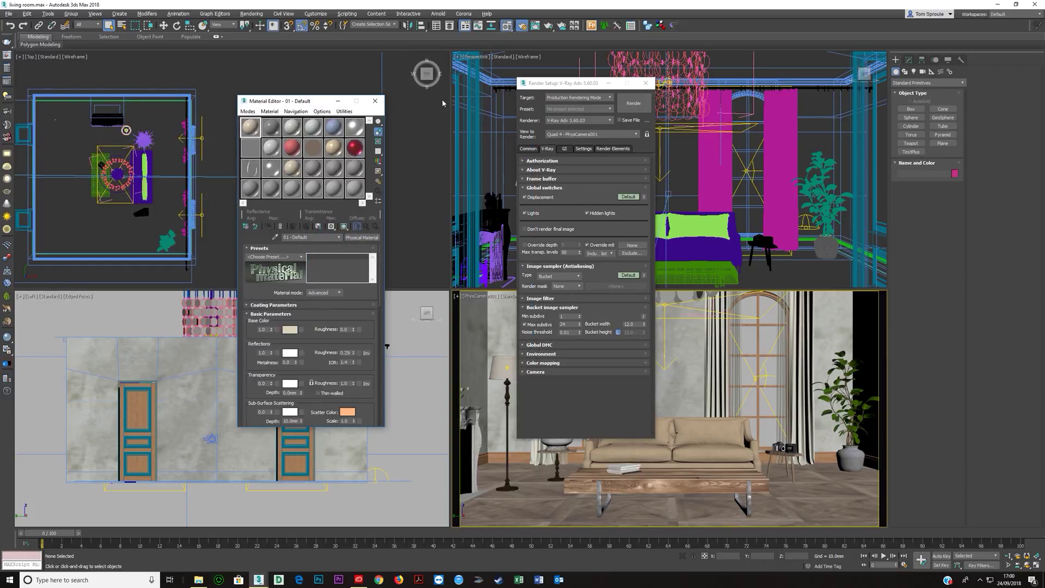
pyautogui.click(508, 27)
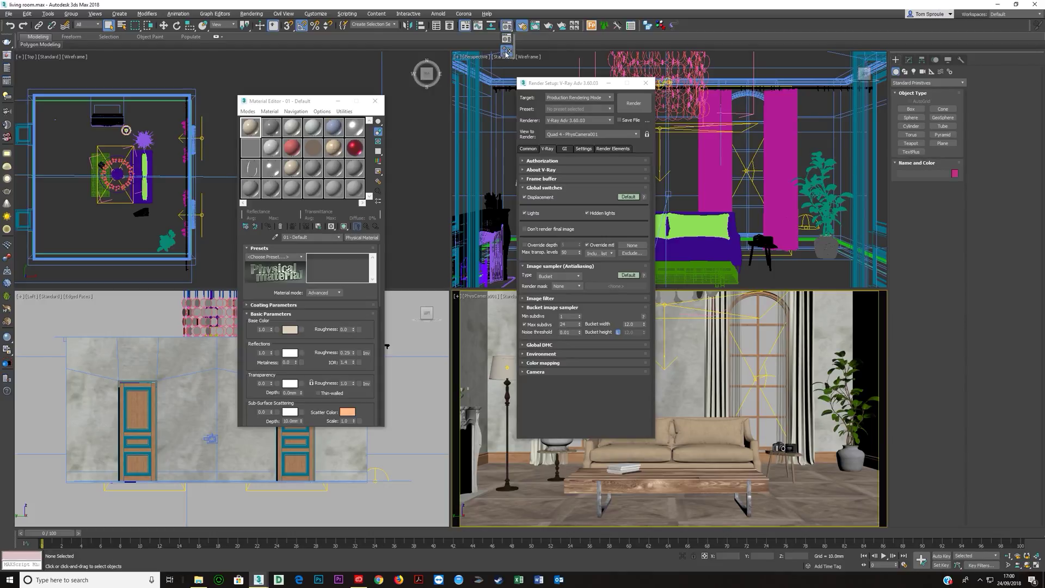
pyautogui.click(507, 51)
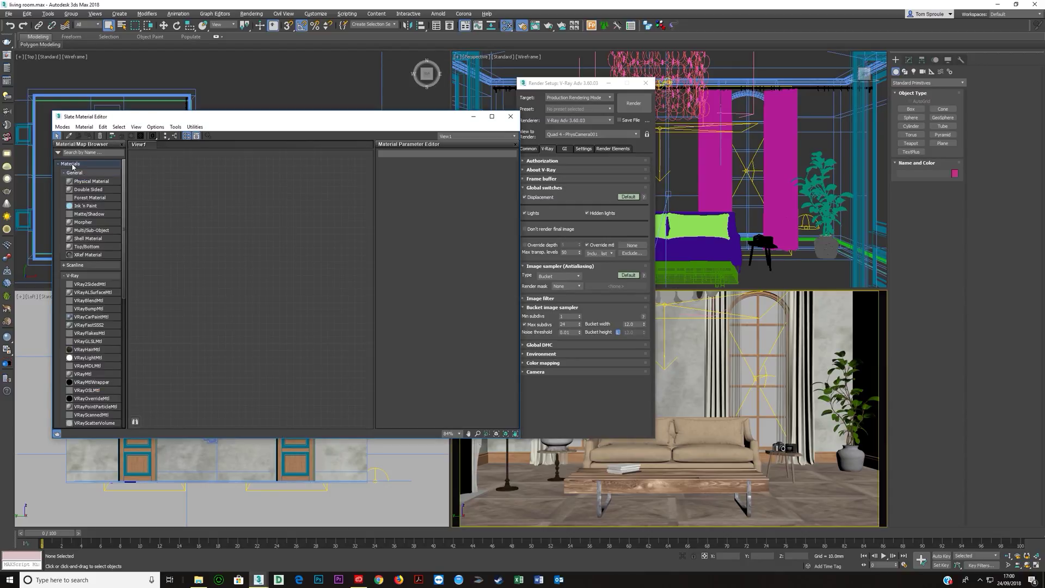
# Create a new VRayMtl node in the Slate Material Editor
pyautogui.click(73, 172)
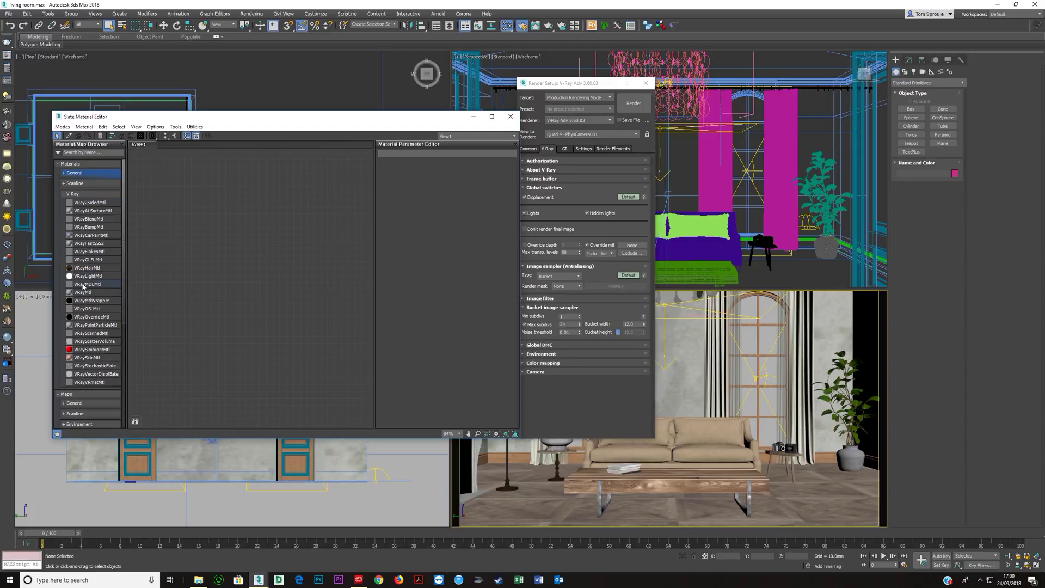
pyautogui.moveTo(447, 121); pyautogui.dragTo(407, 116)
pyautogui.click(578, 121)
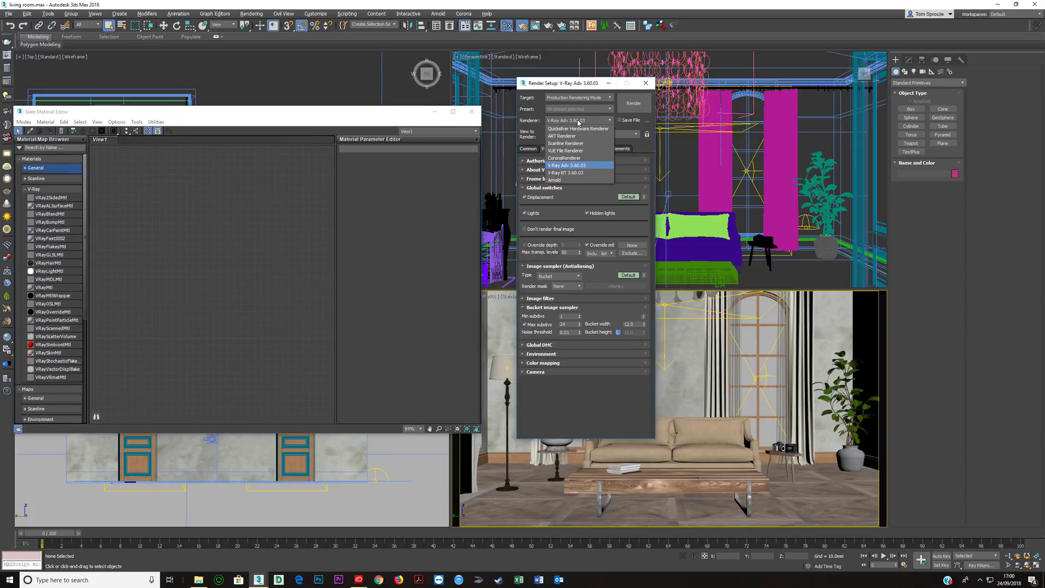
pyautogui.click(592, 123)
pyautogui.moveTo(281, 111); pyautogui.dragTo(327, 89)
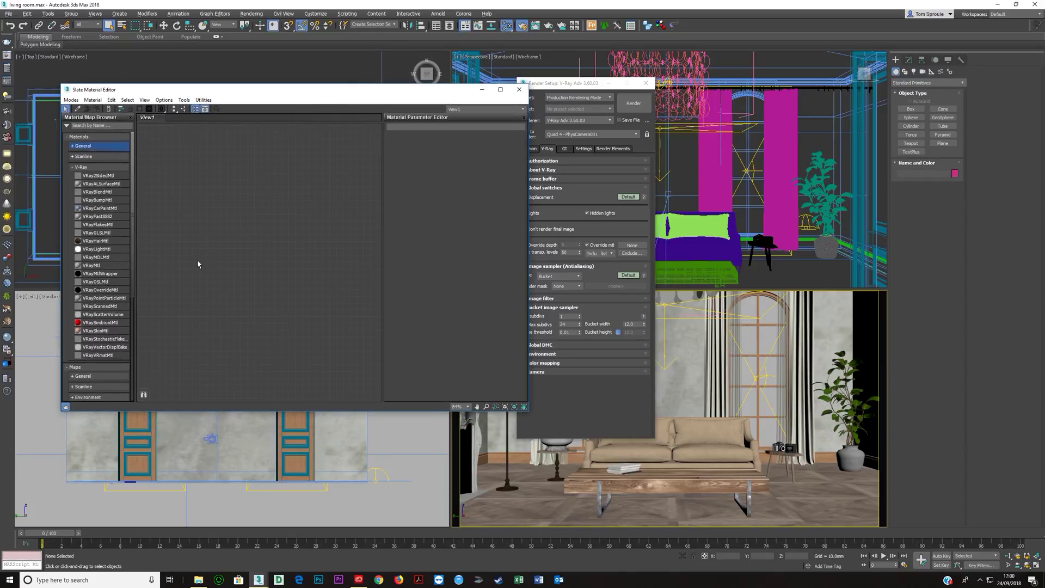
pyautogui.doubleClick(96, 265)
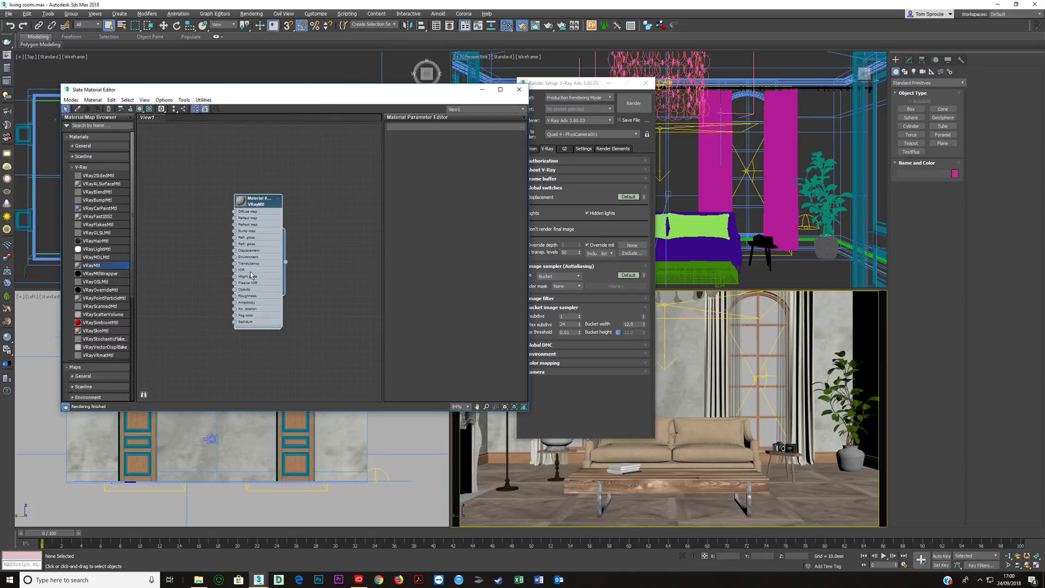
# Assign the new VRayMtl to the override material slot in V-Ray's global switches and close the Slate Material Editor
pyautogui.moveTo(285, 263); pyautogui.dragTo(631, 248)
pyautogui.click(568, 285)
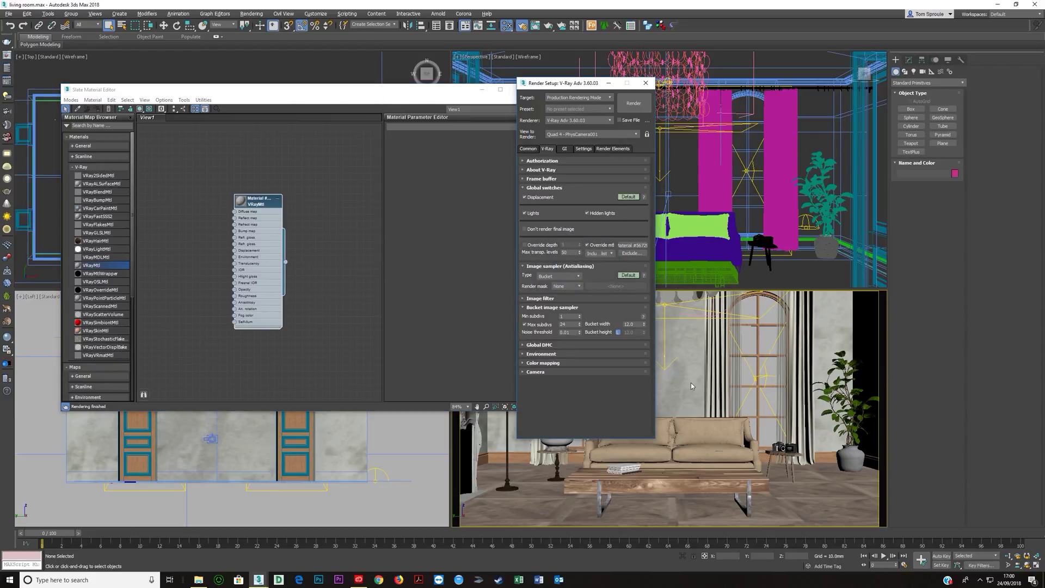
pyautogui.moveTo(381, 90); pyautogui.dragTo(290, 95)
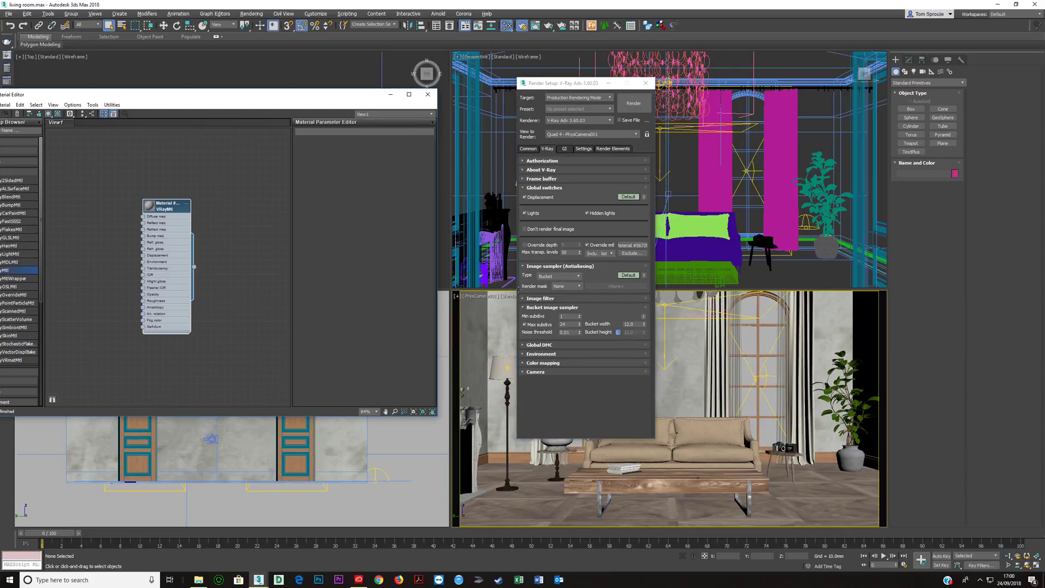
pyautogui.click(428, 95)
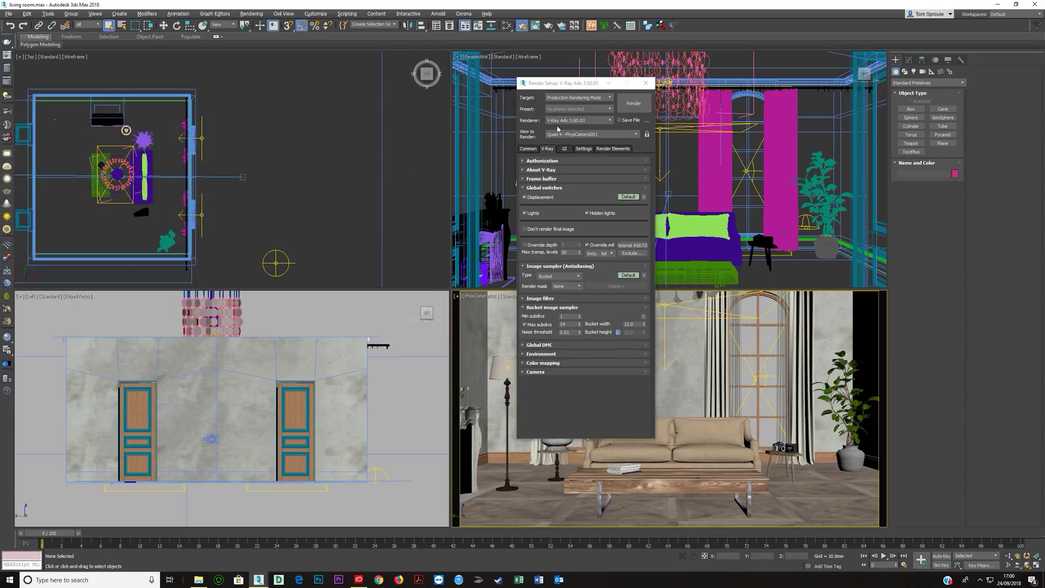
# Check V-Ray's frame buffer settings and set the render output width to 600 pixels
pyautogui.moveTo(551, 87); pyautogui.dragTo(300, 73)
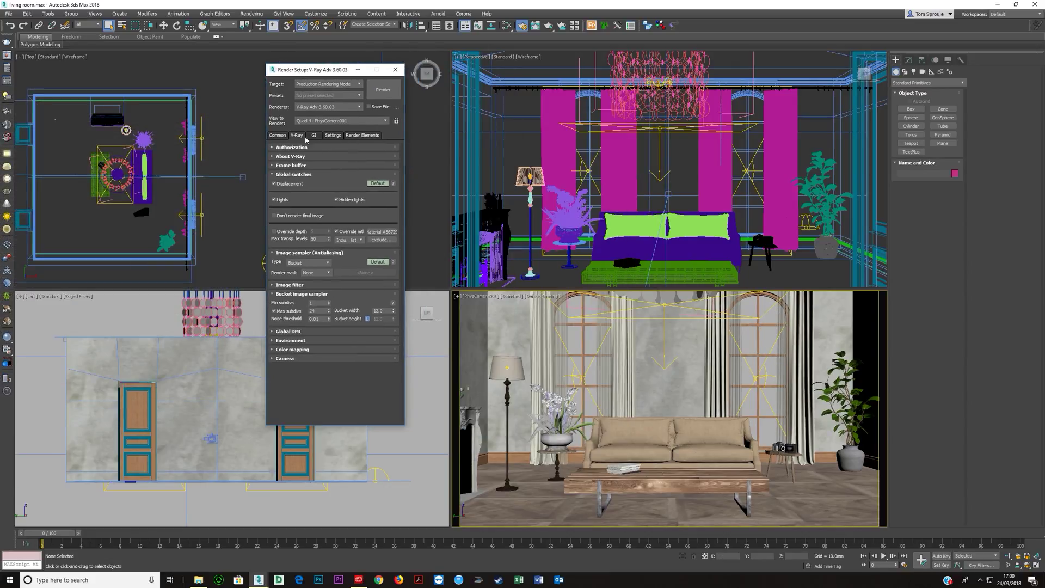
pyautogui.click(288, 165)
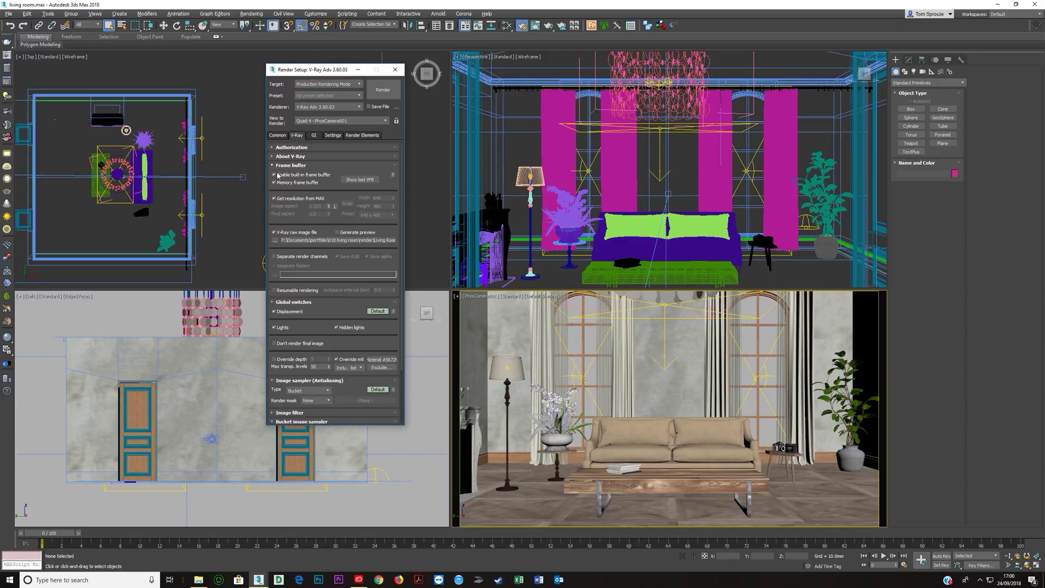
pyautogui.click(277, 135)
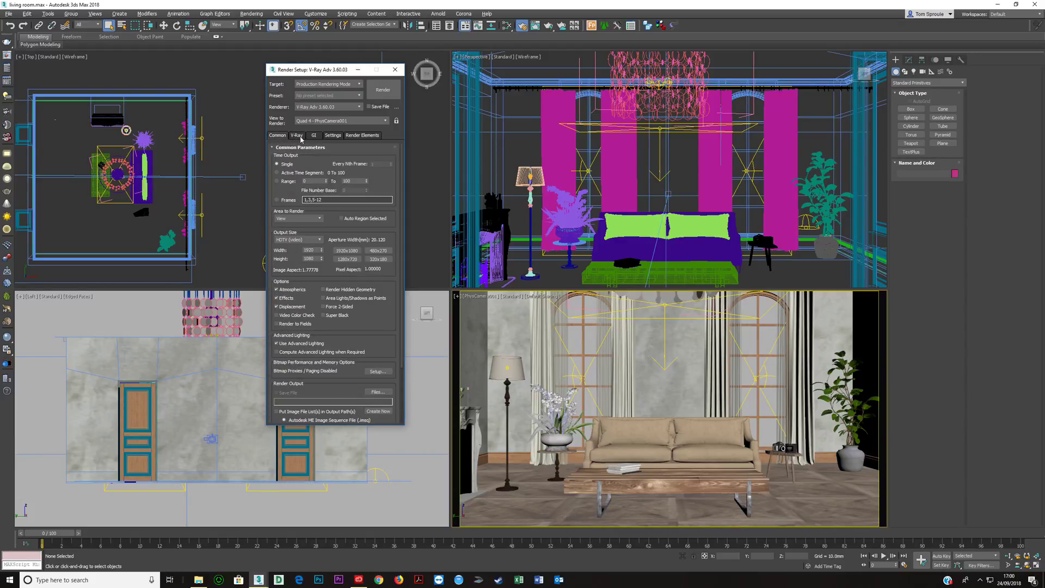
pyautogui.click(300, 137)
pyautogui.click(288, 166)
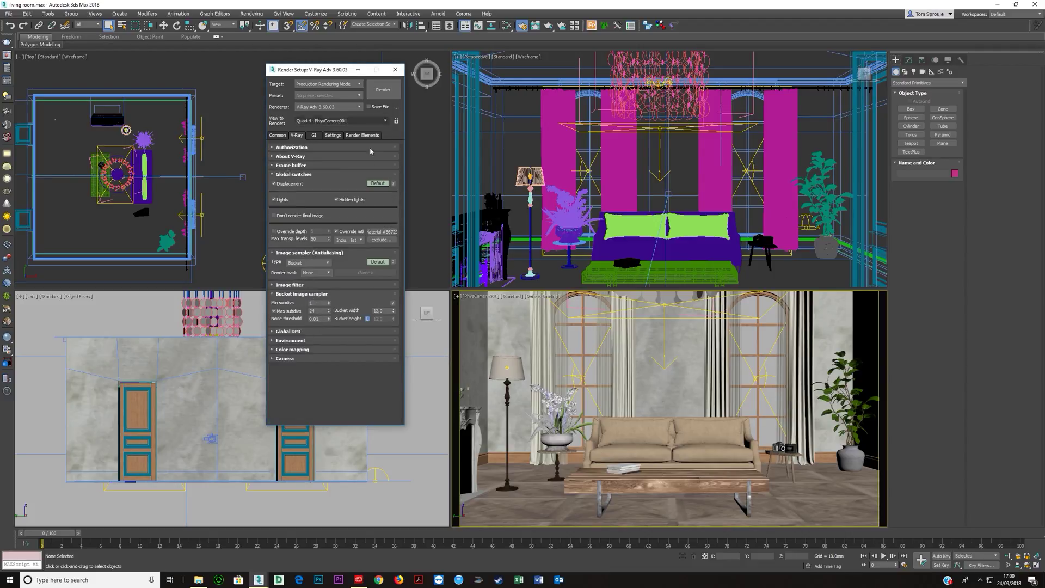
pyautogui.click(278, 135)
pyautogui.doubleClick(314, 251)
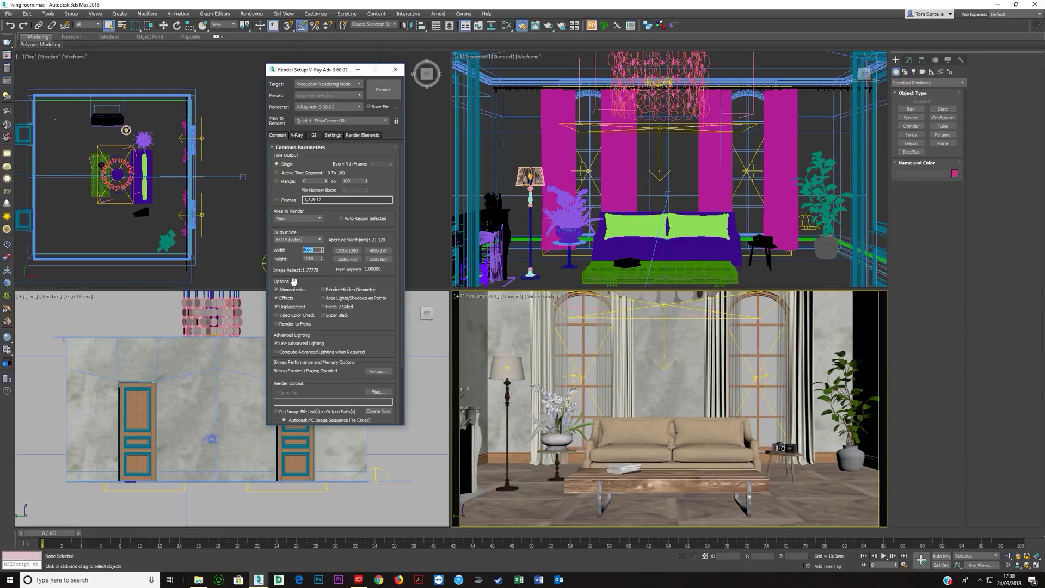
pyautogui.write('600')
pyautogui.press('Tab')
pyautogui.moveTo(323, 73); pyautogui.dragTo(217, 50)
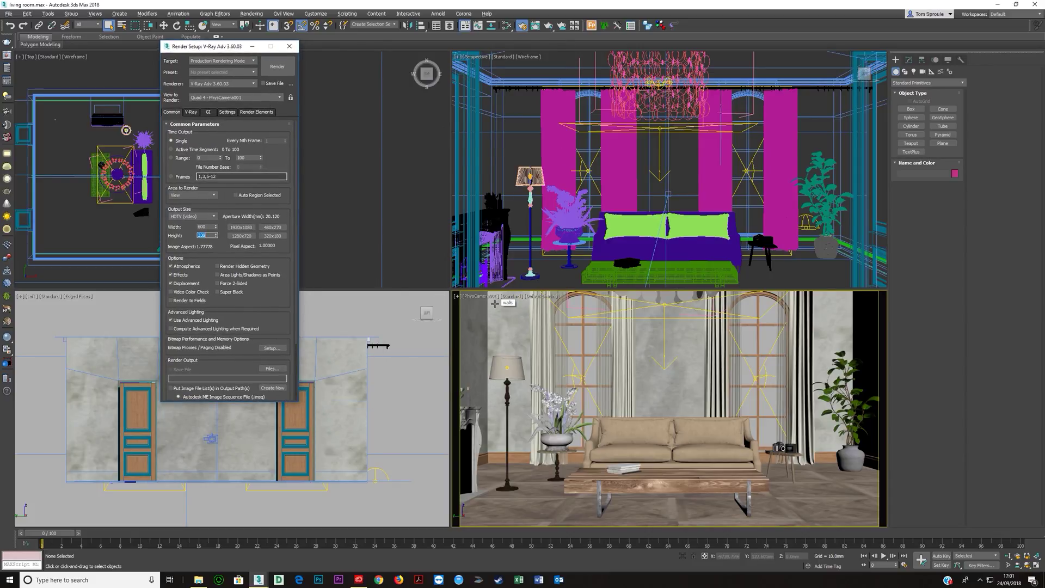
# Test-render the camera view with the override material, zoom in on the image, stop the render and close the frame buffer
pyautogui.hotkey('shift', 'q')
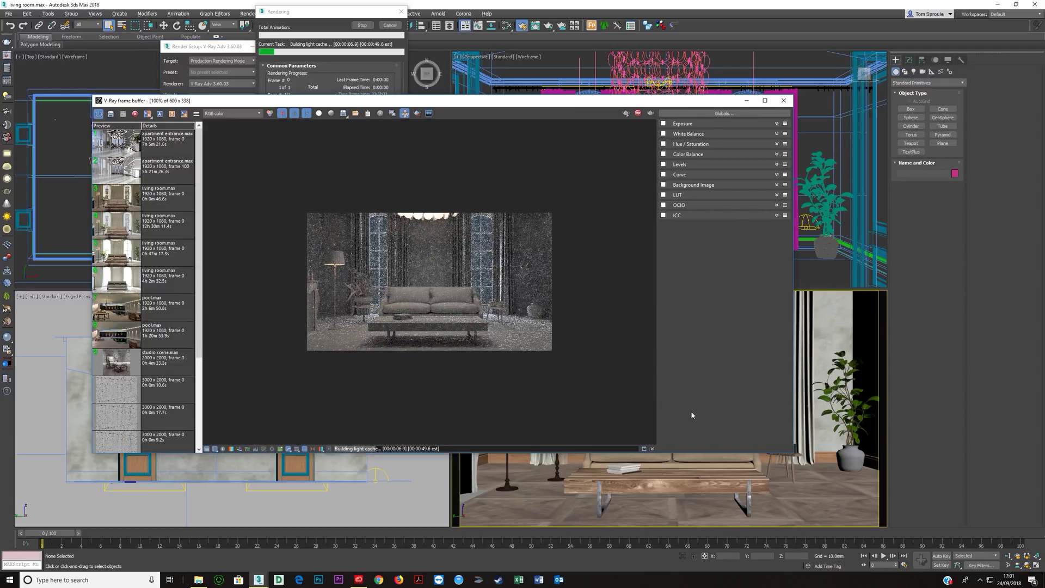
pyautogui.scroll(1, 422, 283)
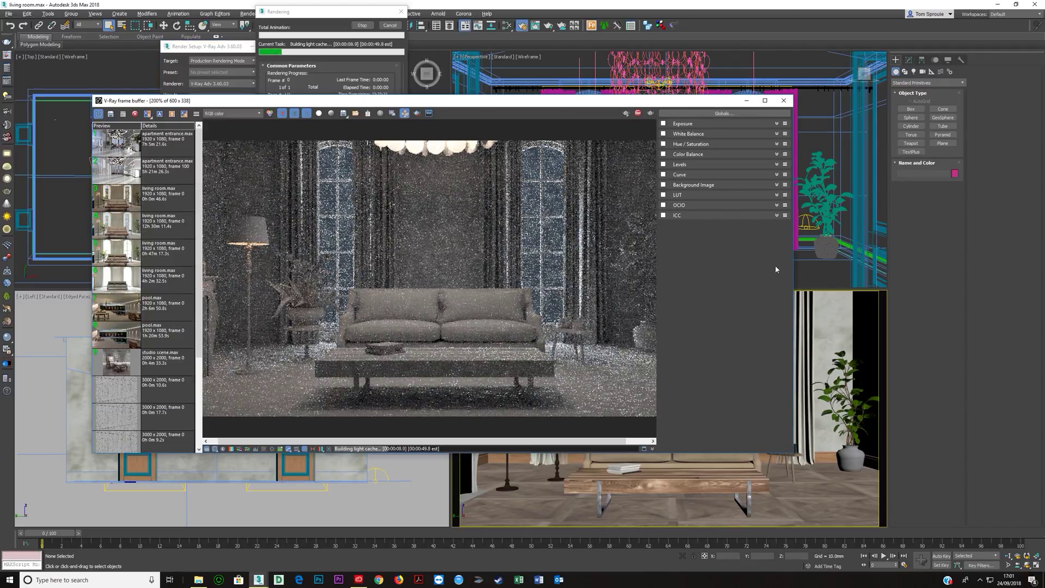
pyautogui.moveTo(794, 267); pyautogui.dragTo(869, 268)
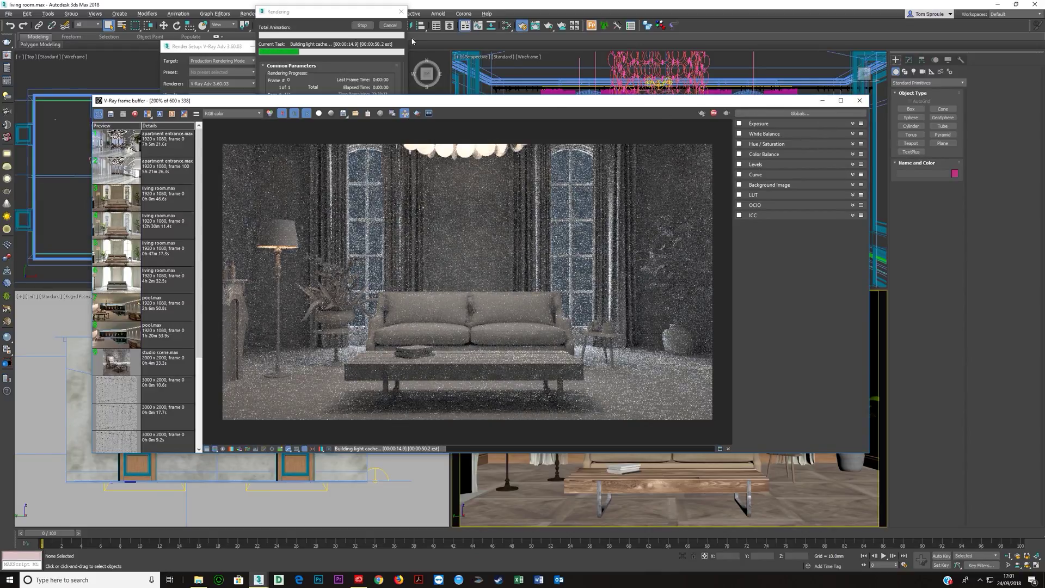
pyautogui.click(362, 25)
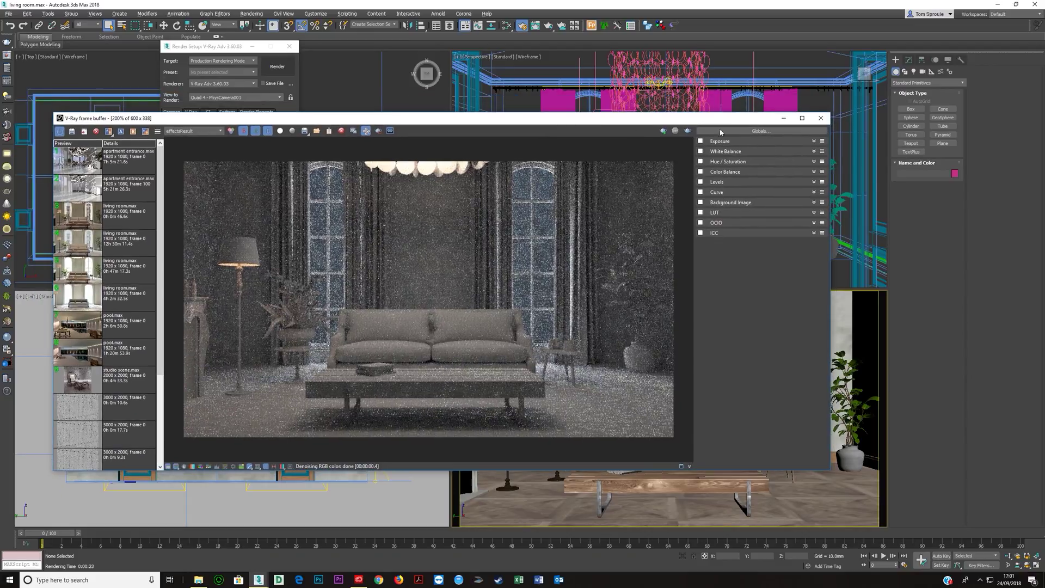
pyautogui.click(822, 118)
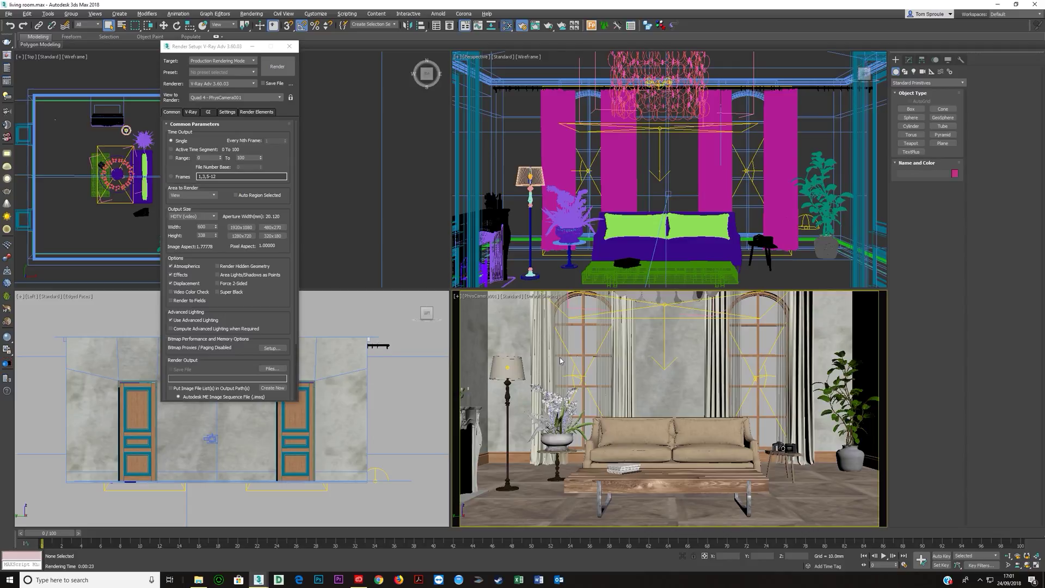
# Set the override VRayMtl's diffuse colour to black
pyautogui.press('m')
pyautogui.doubleClick(162, 251)
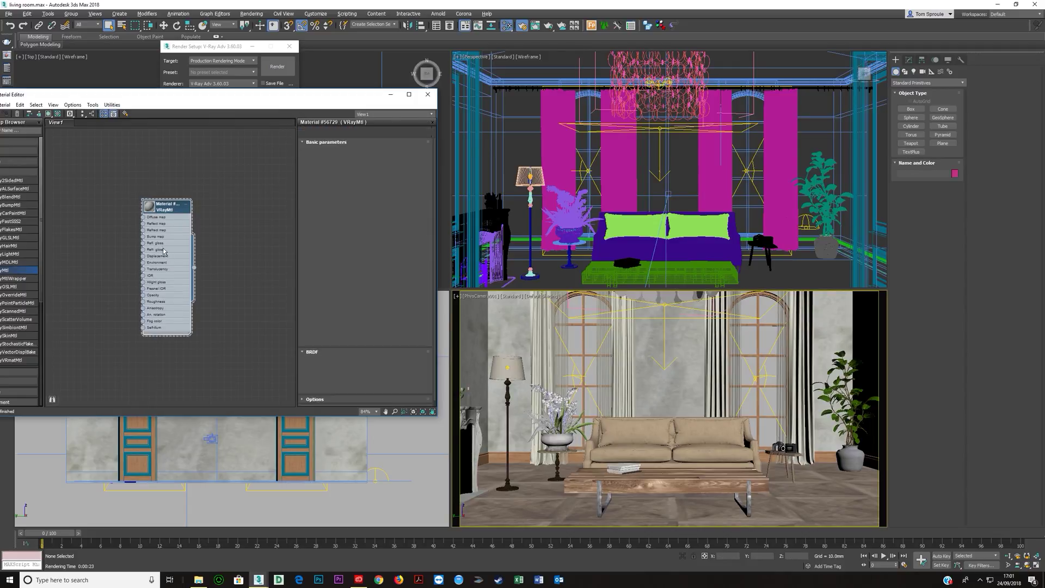
pyautogui.click(344, 151)
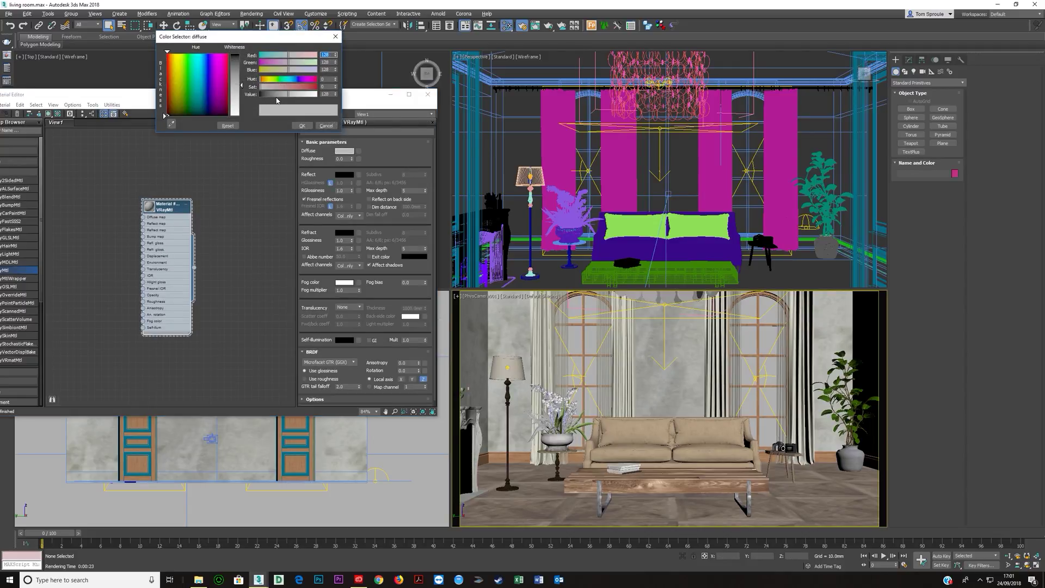
pyautogui.moveTo(276, 100); pyautogui.dragTo(261, 95)
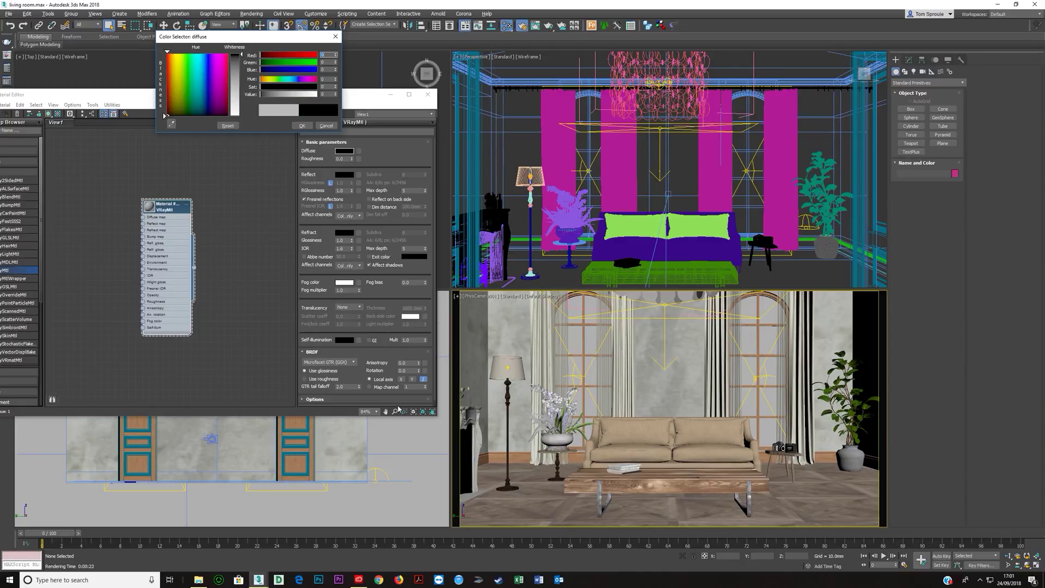
pyautogui.press('Return')
# Render the camera view with the black override material, inspect the image in the frame buffer and stop the render
pyautogui.click(194, 47)
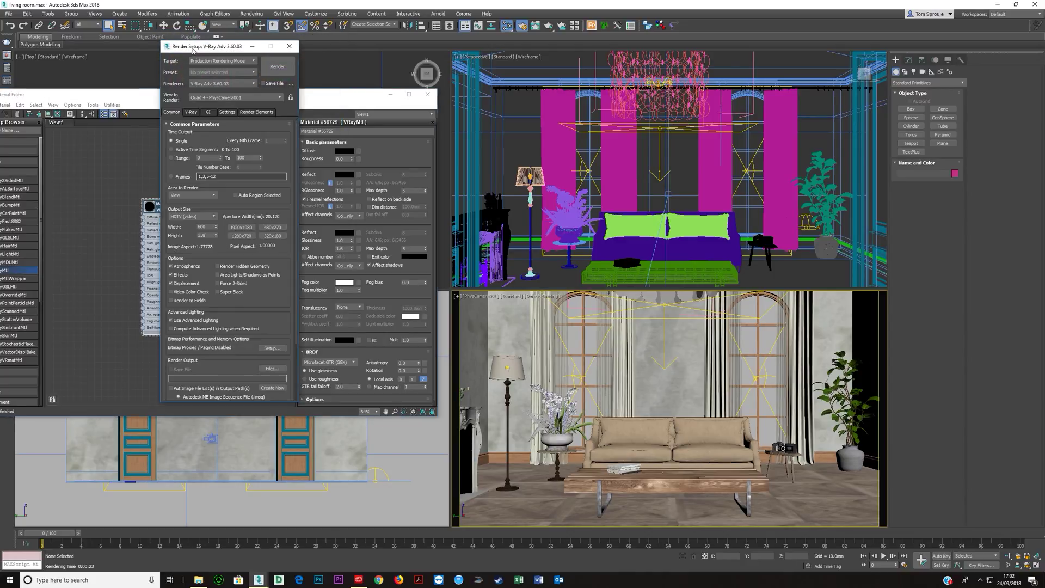
pyautogui.click(277, 67)
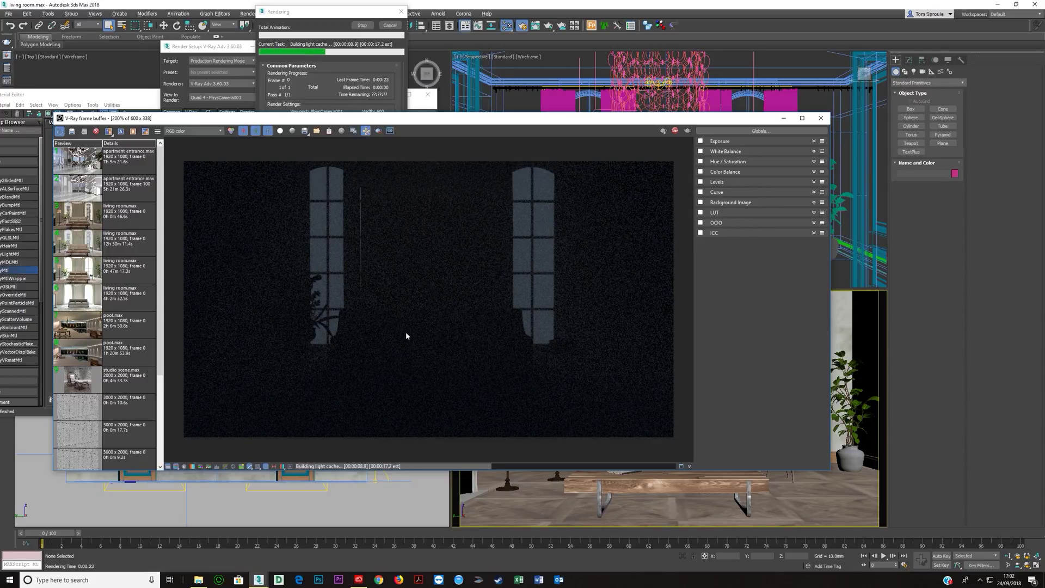
pyautogui.scroll(1, 423, 315)
pyautogui.scroll(-2, 424, 316)
pyautogui.scroll(1, 424, 316)
pyautogui.click(675, 131)
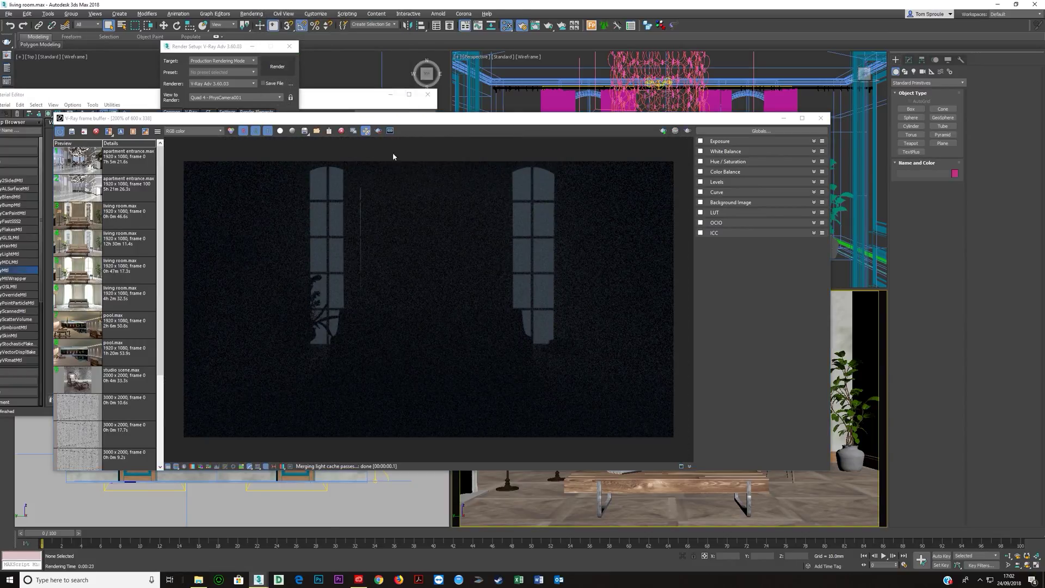
# Deactivate the VRayEnvironmentFog atmosphere effect in the environment settings and render the camera view again
pyautogui.click(231, 56)
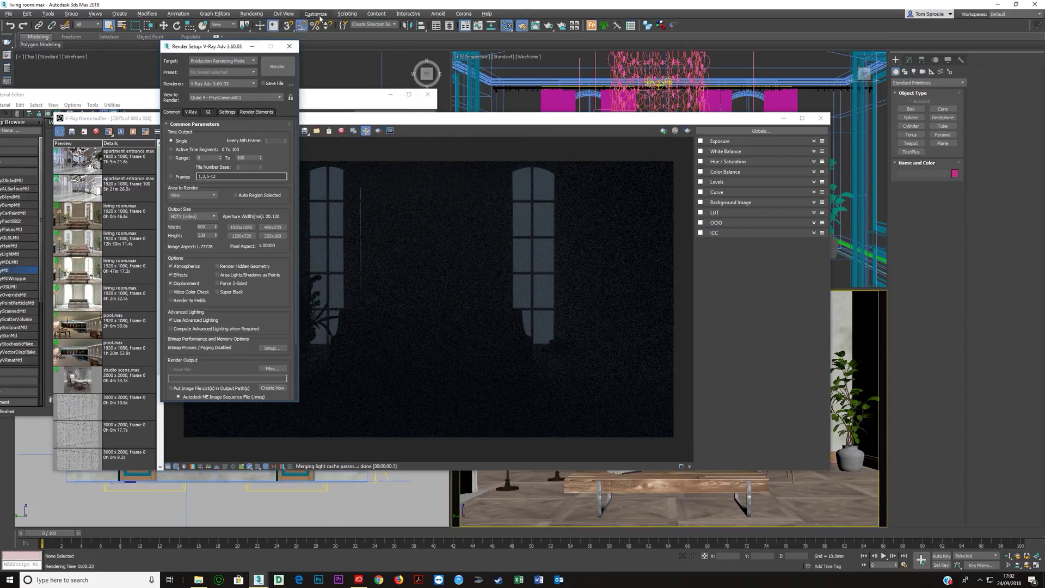
pyautogui.click(268, 14)
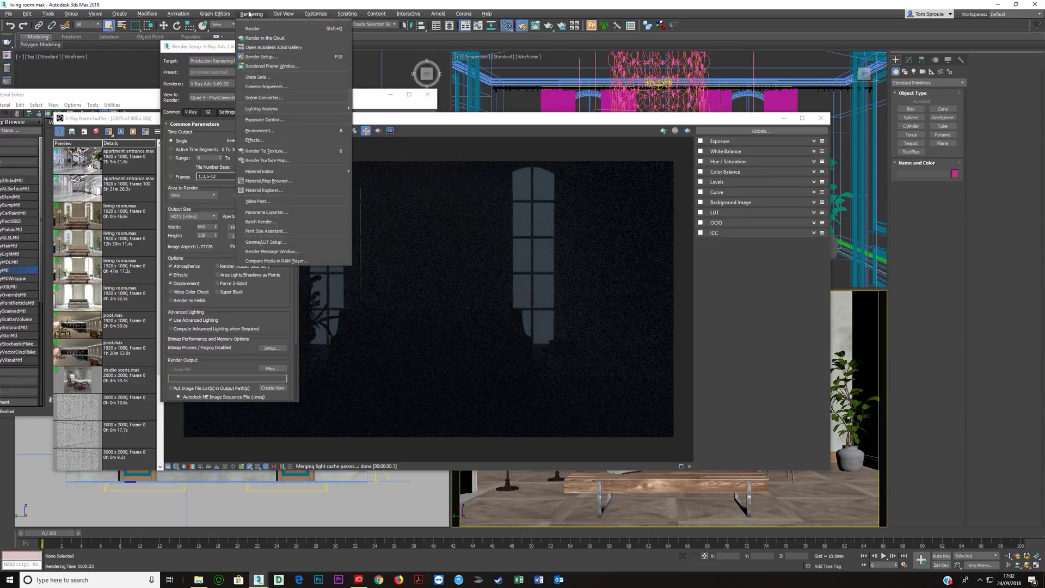
pyautogui.click(282, 133)
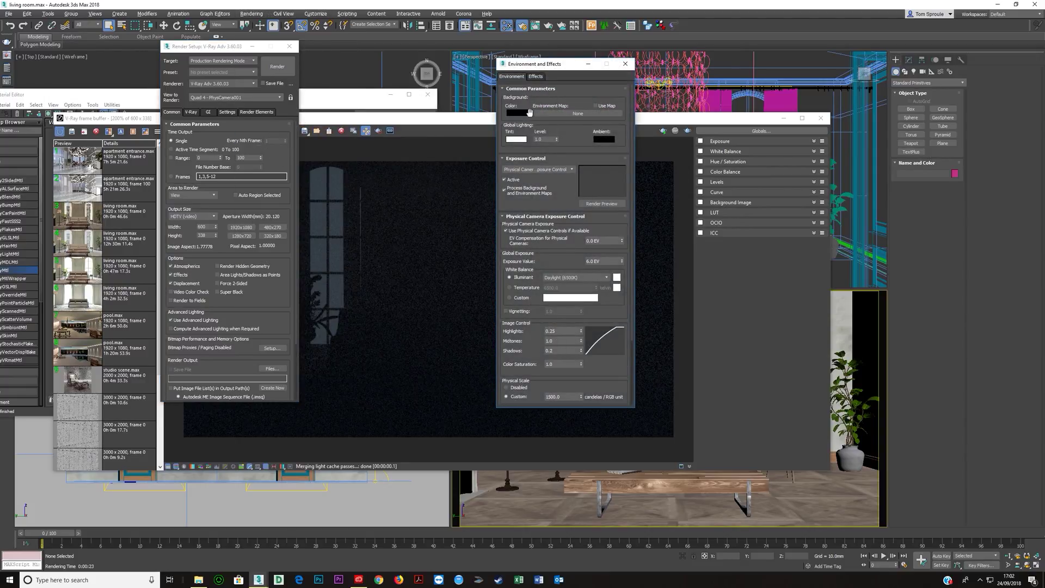
pyautogui.scroll(-3, 547, 198)
pyautogui.click(533, 347)
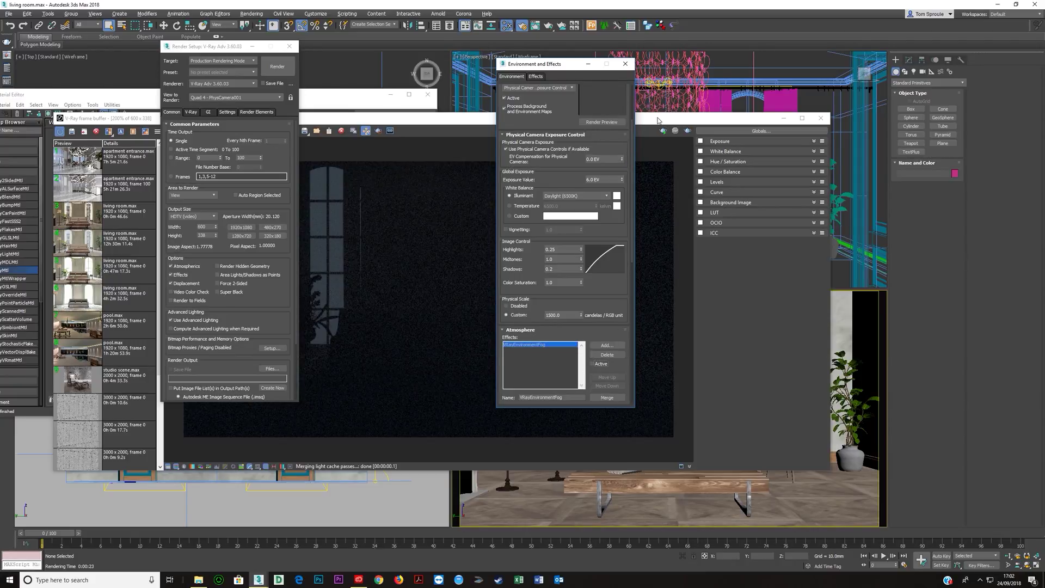
pyautogui.click(658, 120)
pyautogui.click(688, 130)
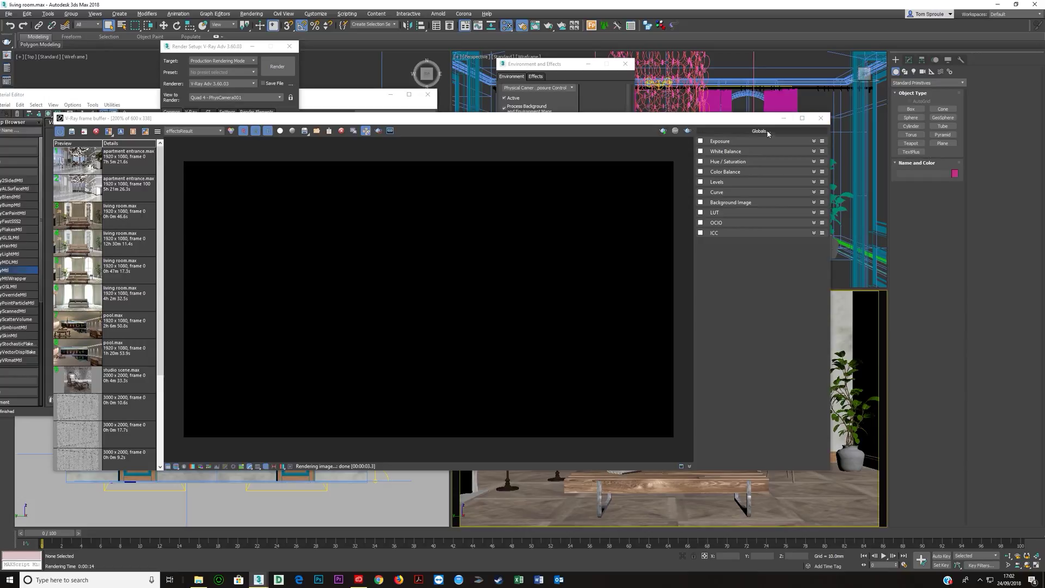
# Close the frame buffer and set the override VRayMtl's diffuse colour to pure white with a value of 255
pyautogui.click(822, 118)
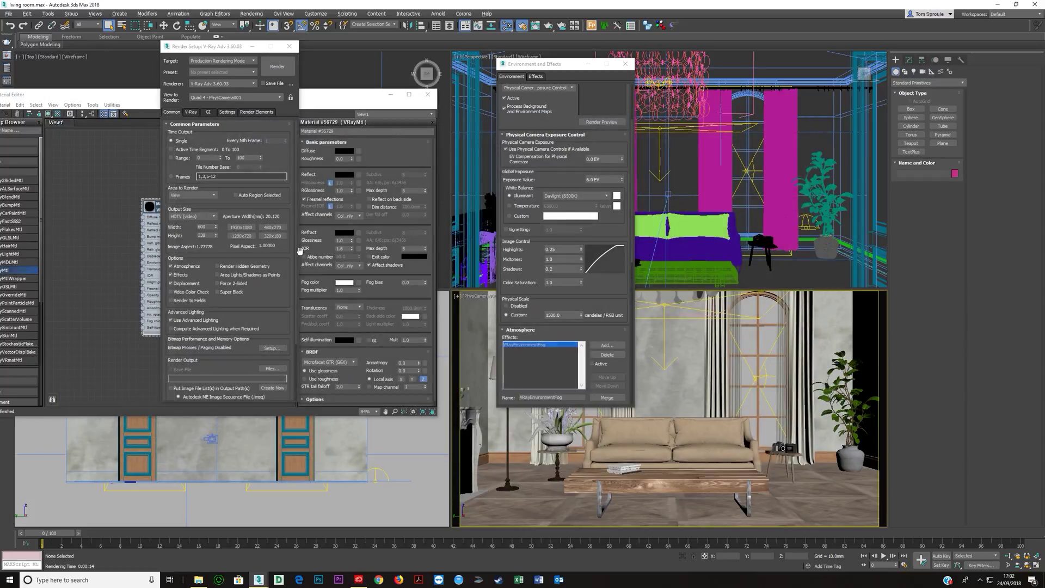
pyautogui.click(151, 228)
pyautogui.click(344, 150)
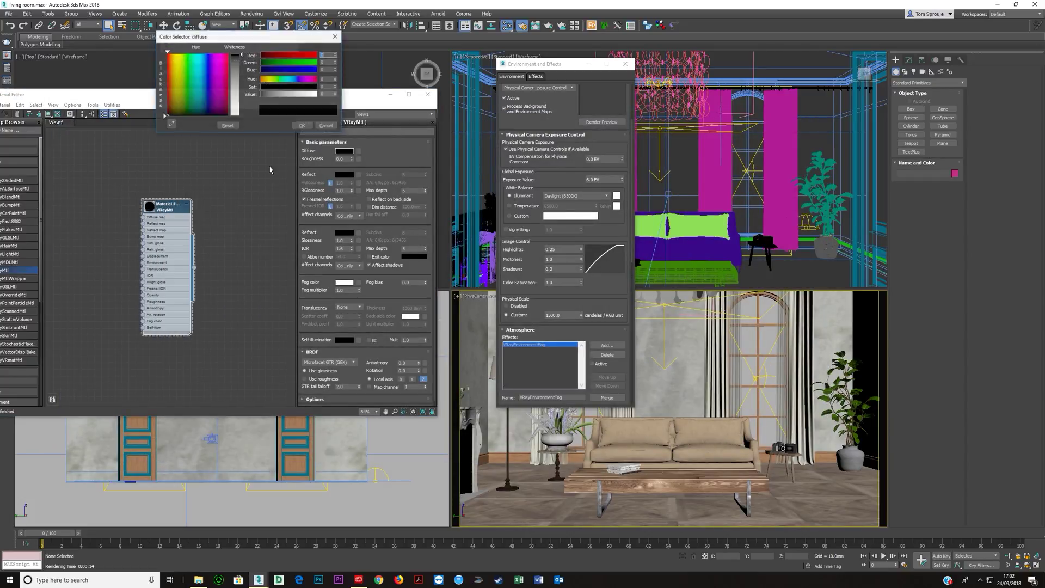
pyautogui.click(284, 94)
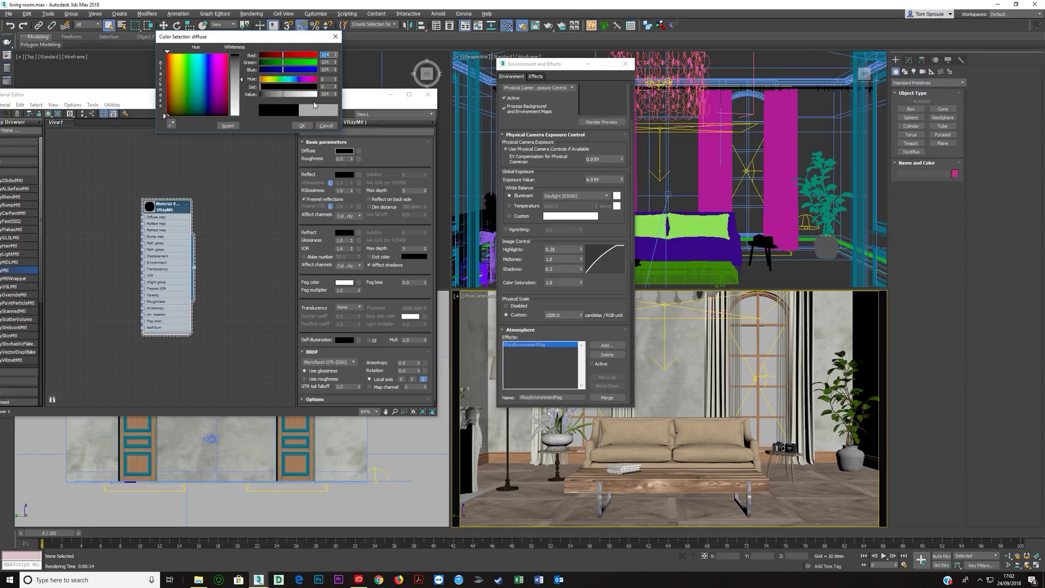
pyautogui.click(316, 94)
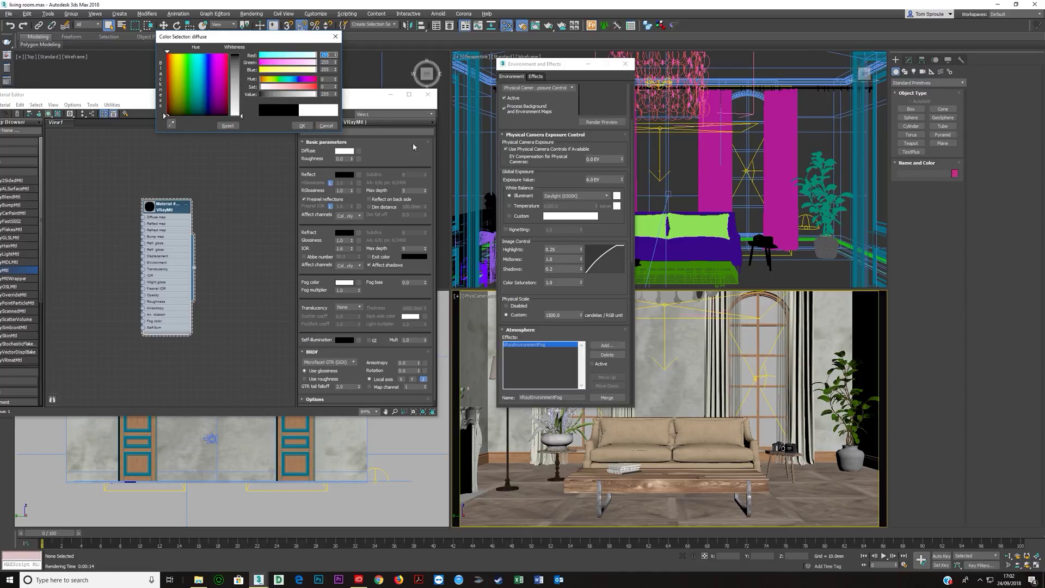
pyautogui.press('Return')
# Render the camera view with the white override material, stop it while the light cache builds, and move the frame buffer aside
pyautogui.click(277, 66)
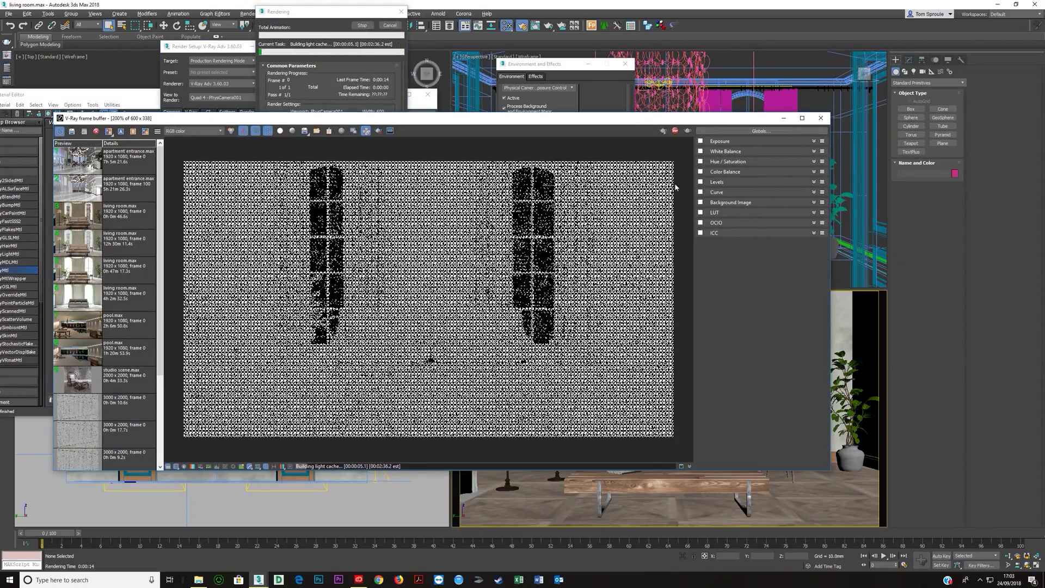
pyautogui.click(675, 130)
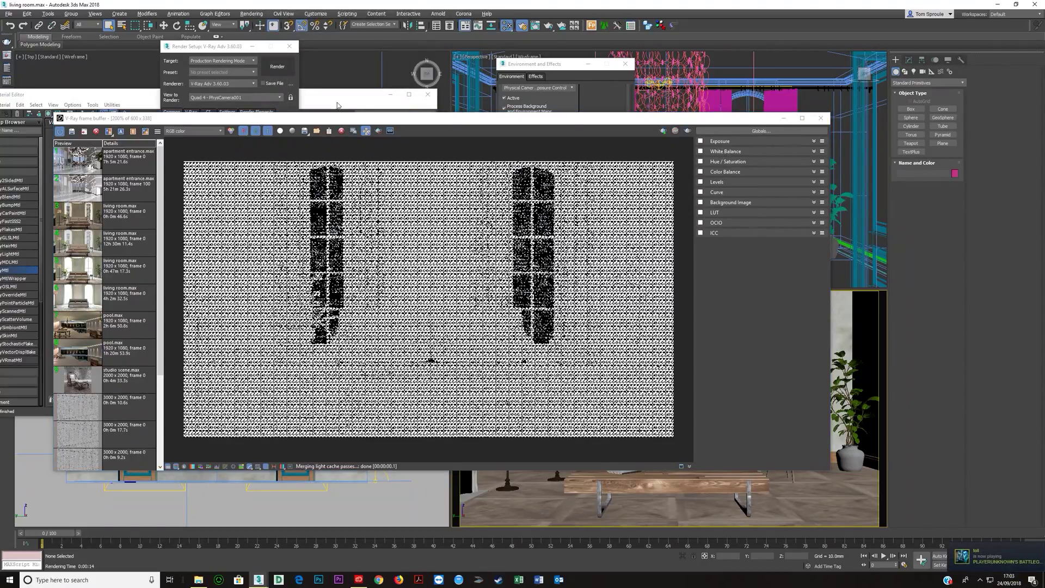
pyautogui.moveTo(219, 120); pyautogui.dragTo(316, 288)
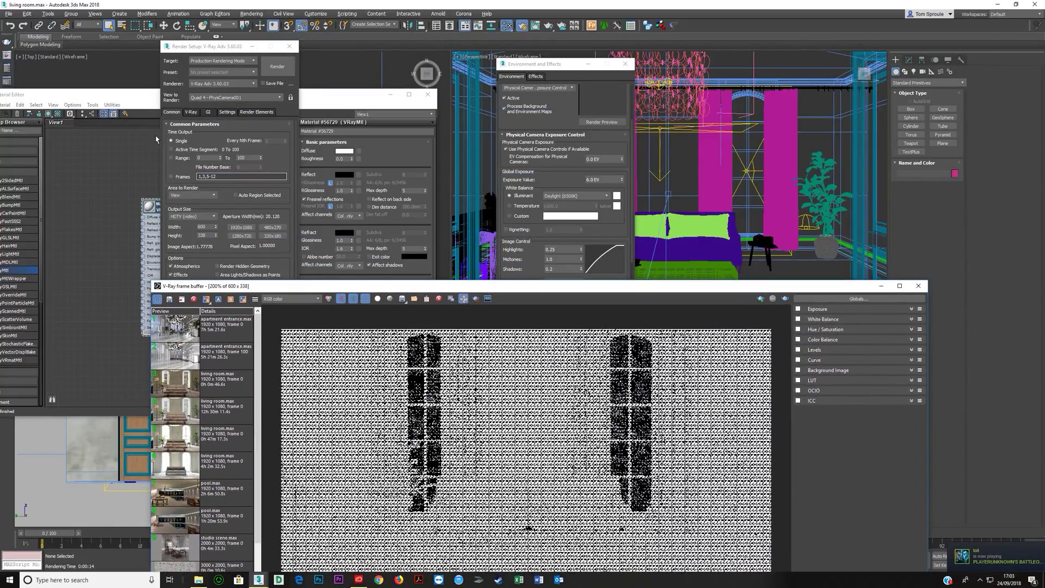
# Set the override material's diffuse colour to a light grey with a value of 218 and start rendering the camera view
pyautogui.click(155, 246)
pyautogui.click(344, 152)
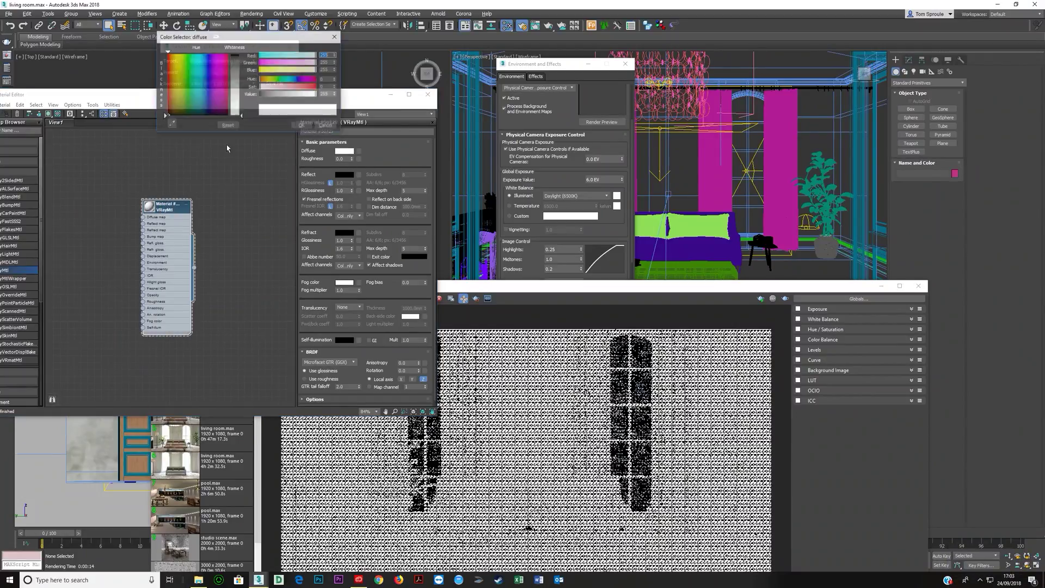
pyautogui.moveTo(309, 96); pyautogui.dragTo(305, 97)
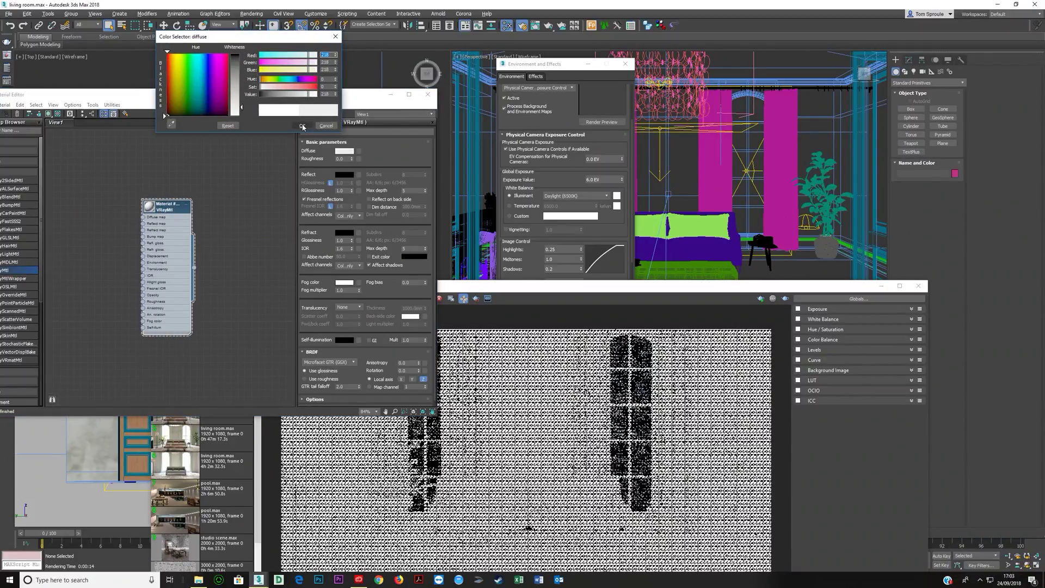
pyautogui.moveTo(623, 286); pyautogui.dragTo(611, 118)
pyautogui.click(773, 131)
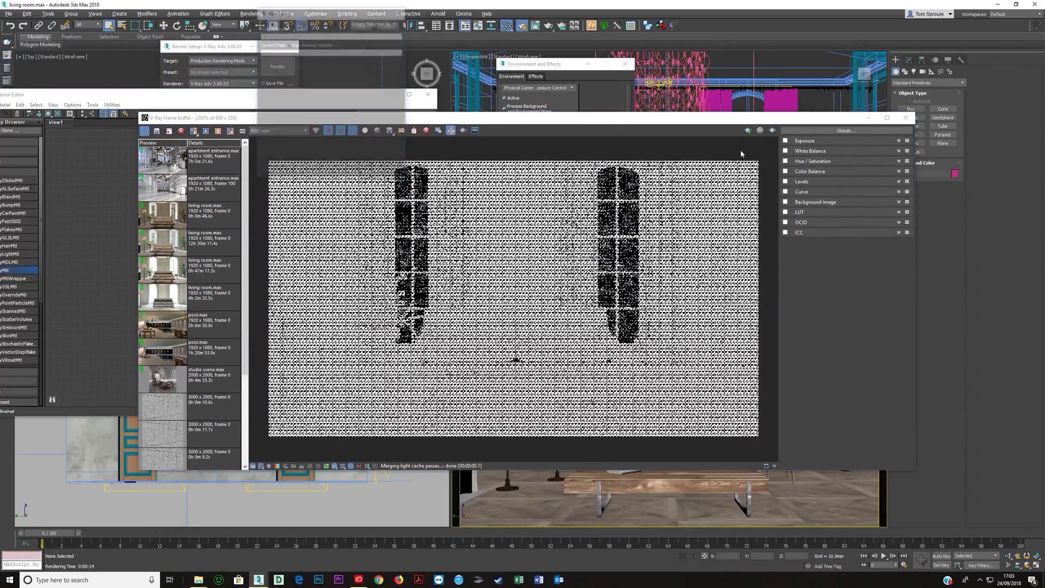
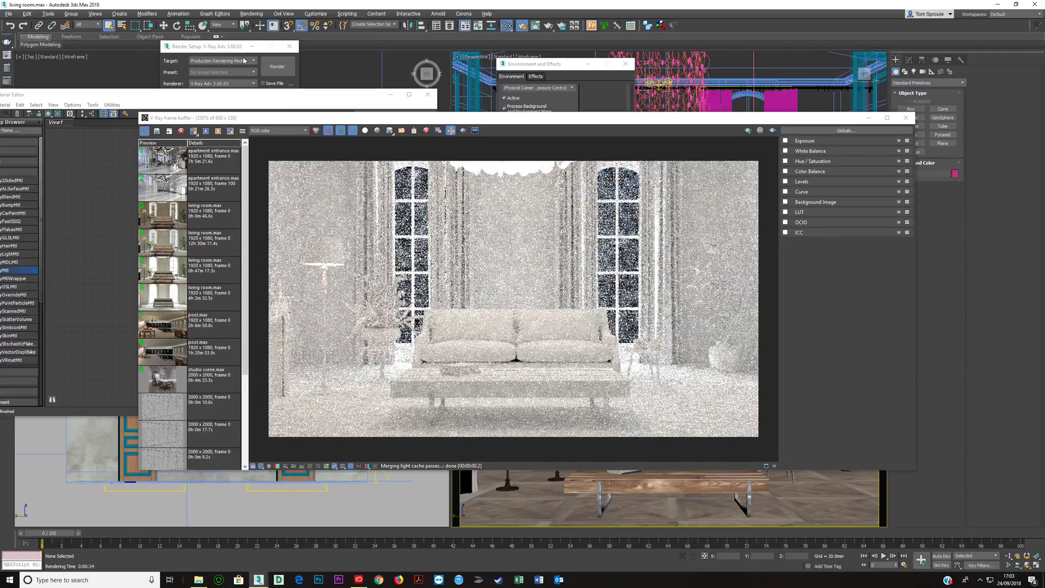
# Lower the light cache subdivs in the GI render settings and render the camera view again
pyautogui.click(216, 47)
pyautogui.click(208, 112)
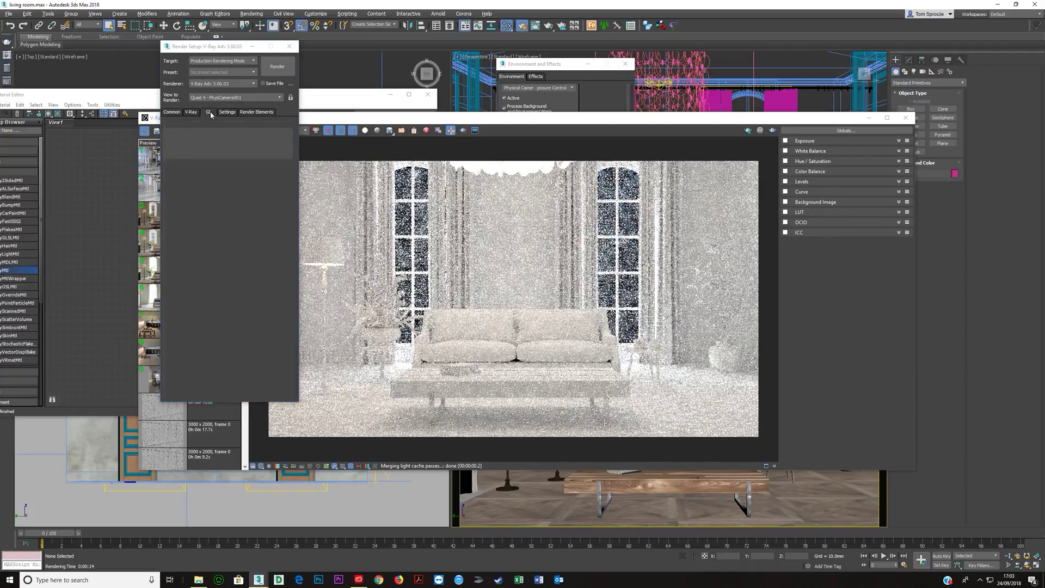
pyautogui.doubleClick(215, 183)
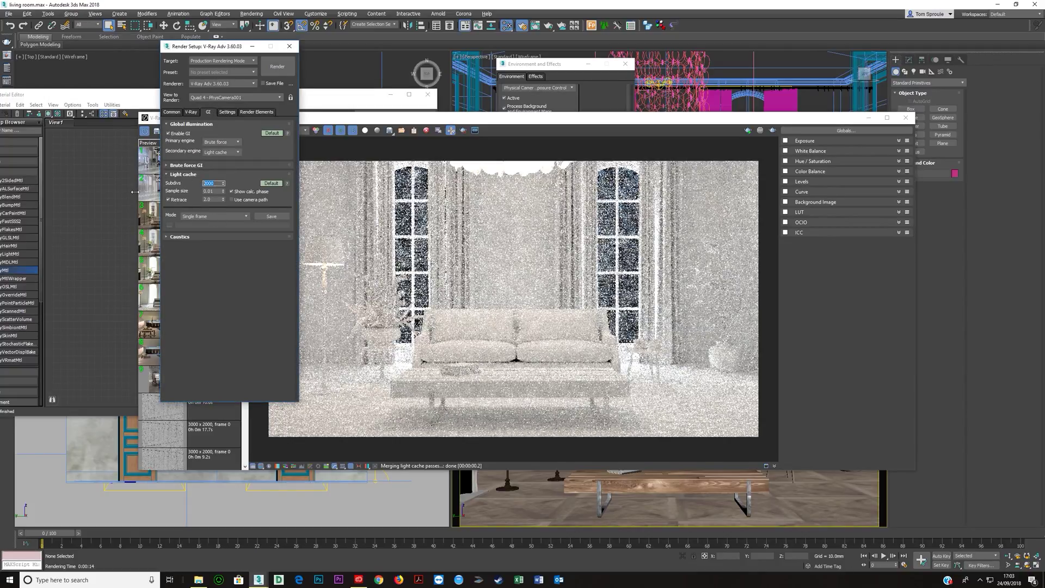
pyautogui.write('5')
pyautogui.click(640, 131)
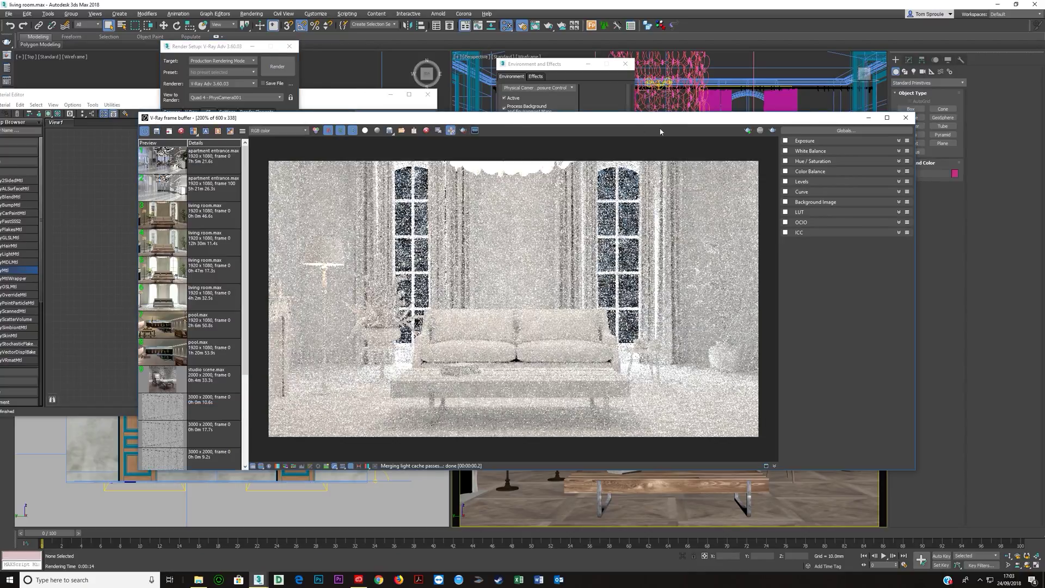
pyautogui.click(773, 131)
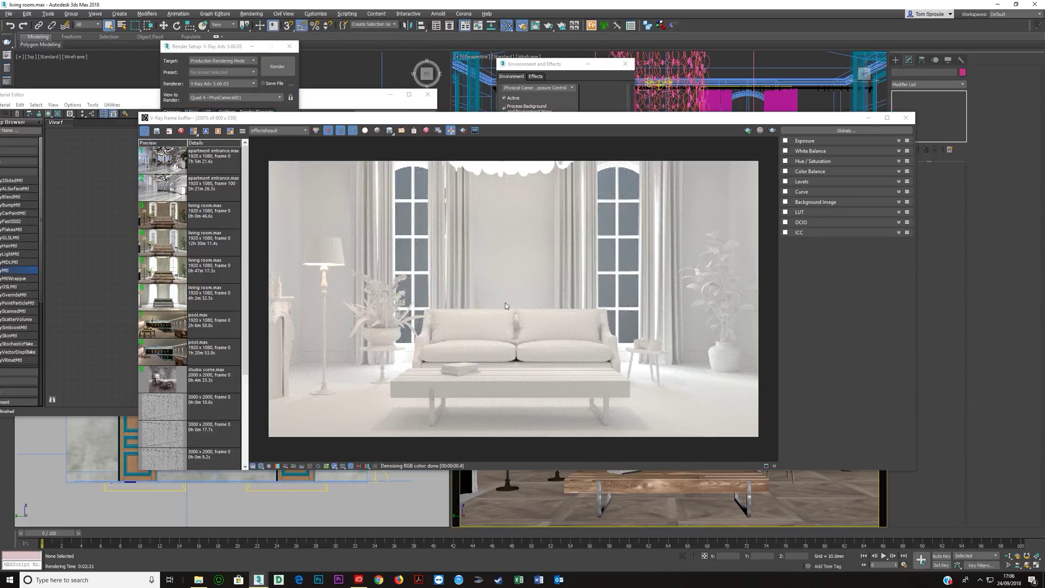
# Display the RGB color channel of the finished light grey render and save the image to the frame buffer history
pyautogui.click(274, 132)
pyautogui.scroll(3, 274, 163)
pyautogui.click(267, 137)
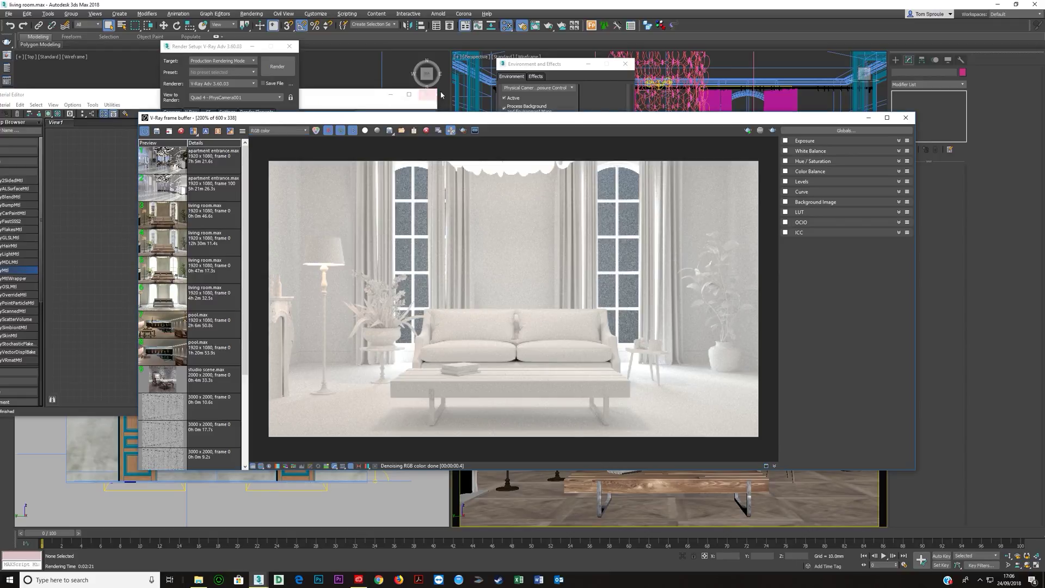
pyautogui.click(170, 131)
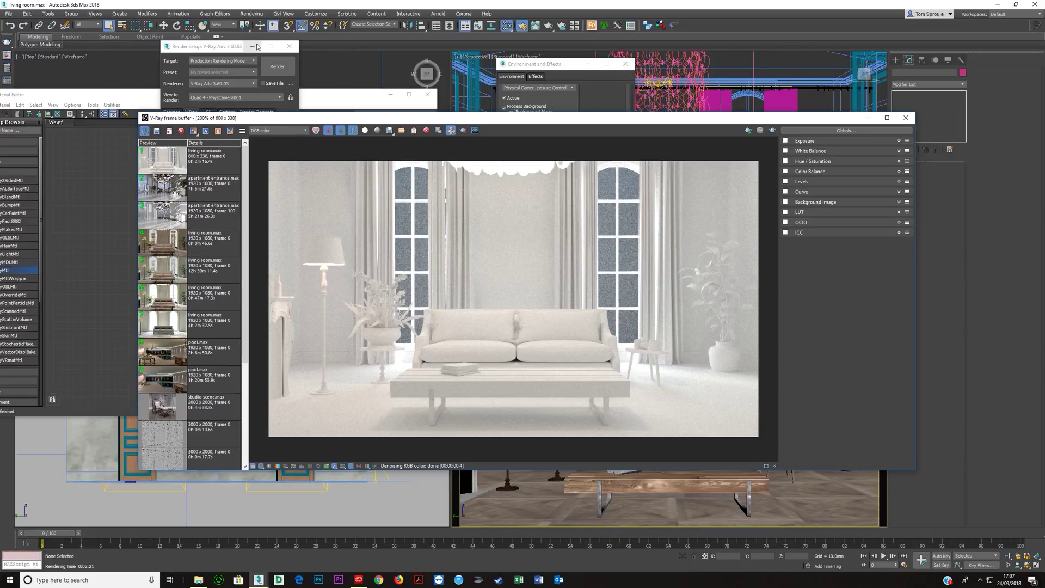
# Set the override material's diffuse colour to a dark grey with a value of 33 and render the camera view
pyautogui.click(135, 97)
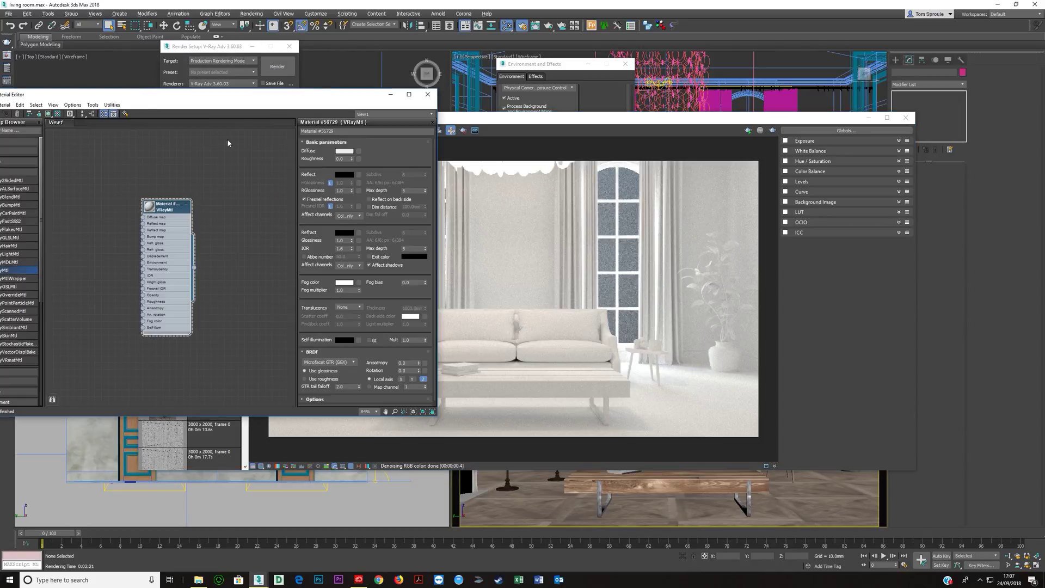
pyautogui.click(344, 151)
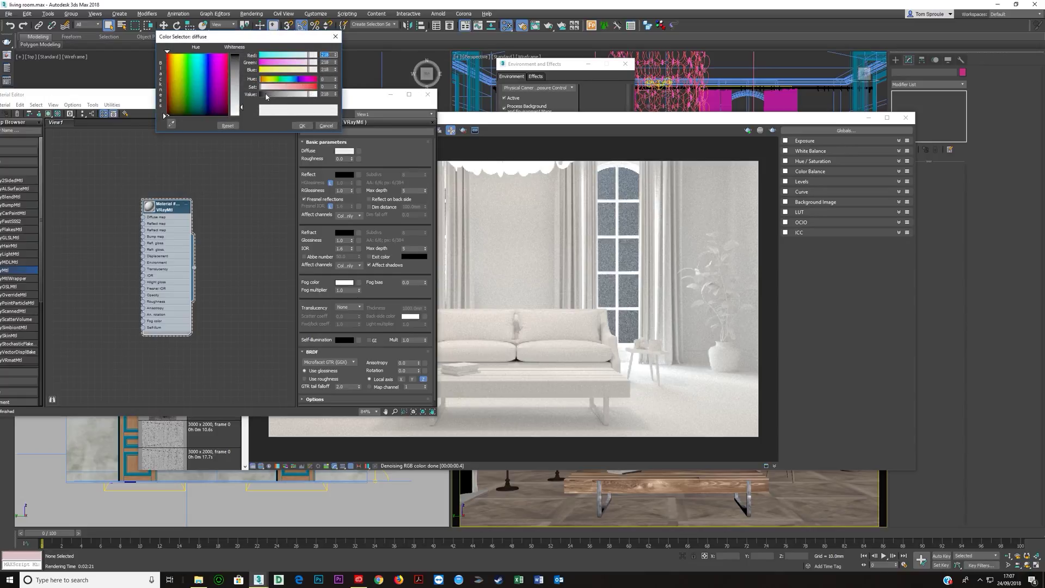
pyautogui.click(267, 97)
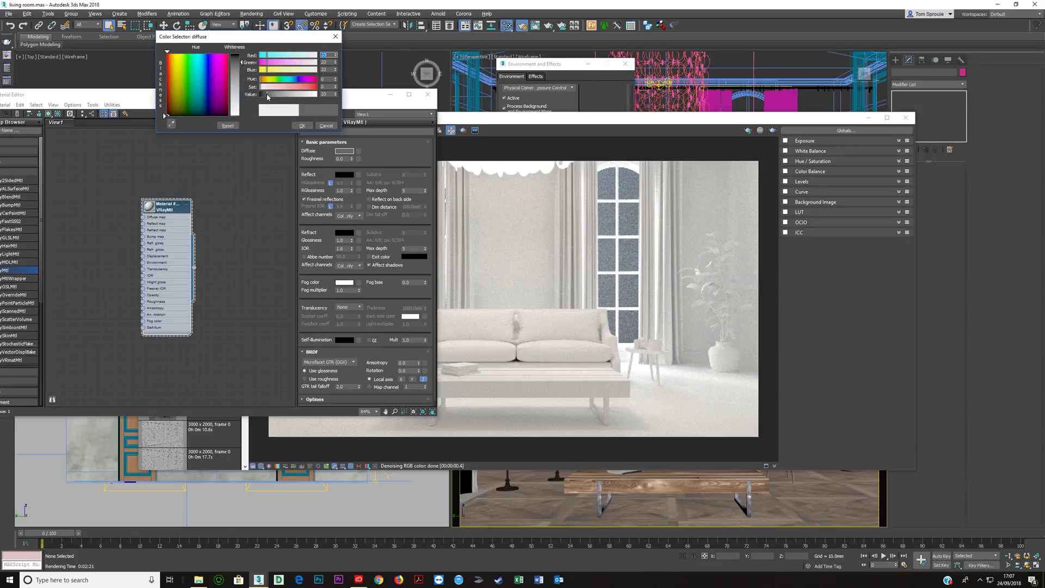
pyautogui.click(302, 126)
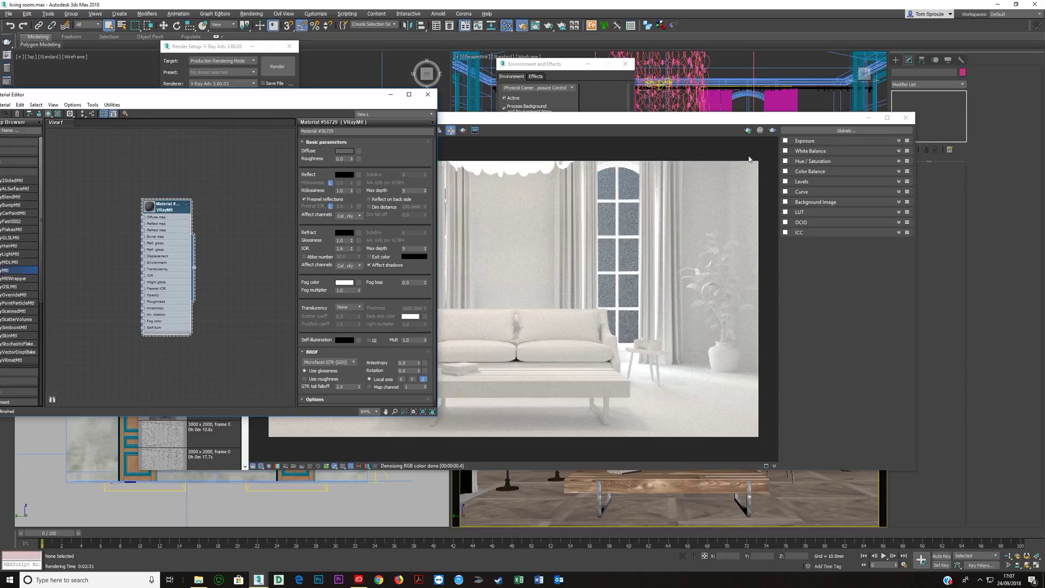
pyautogui.click(773, 130)
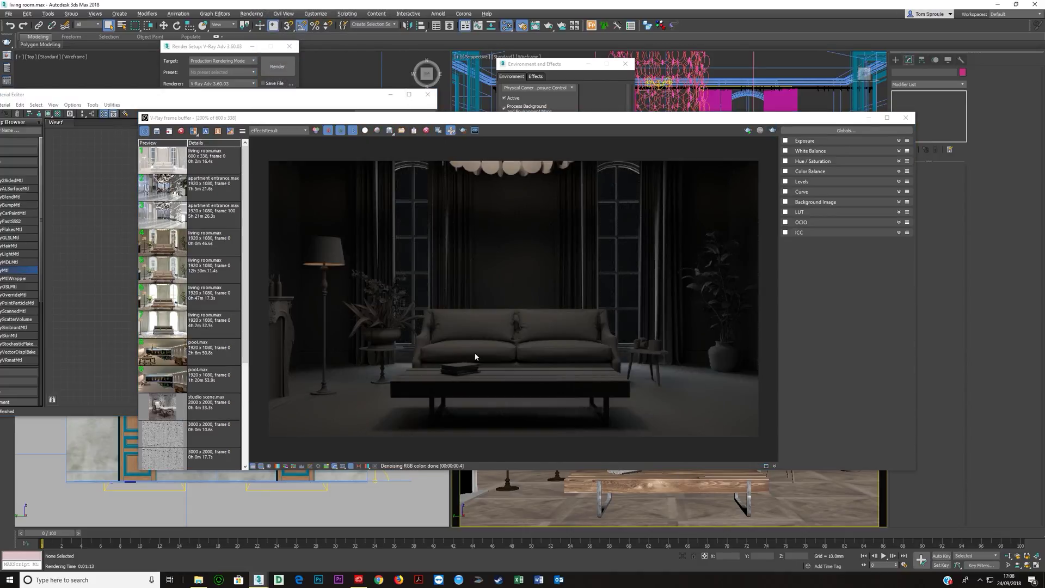
# Save the dark grey render to the history and compare it with the light grey render by loading them alternately
pyautogui.click(156, 131)
pyautogui.doubleClick(163, 185)
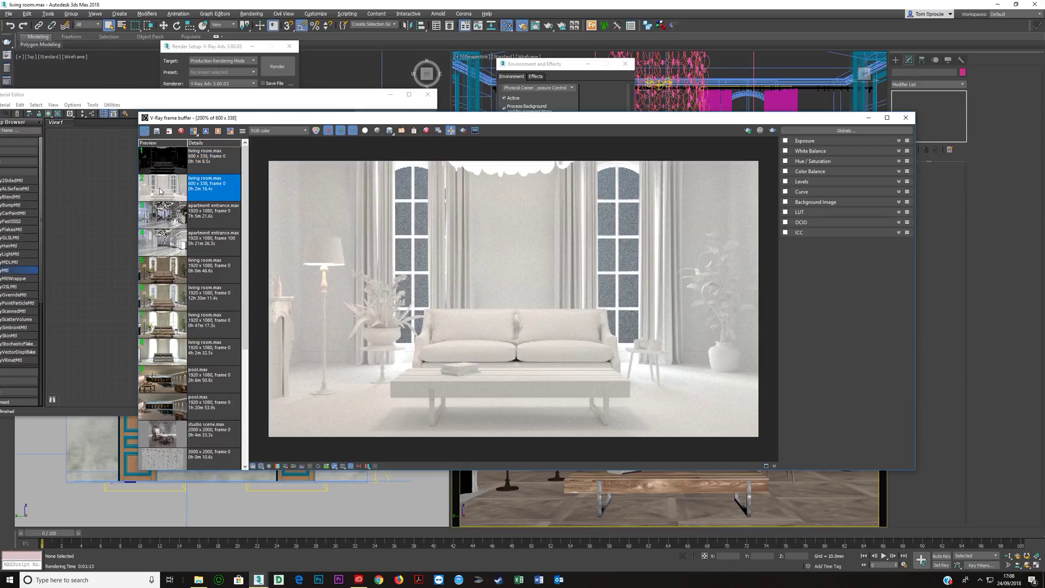
pyautogui.doubleClick(161, 170)
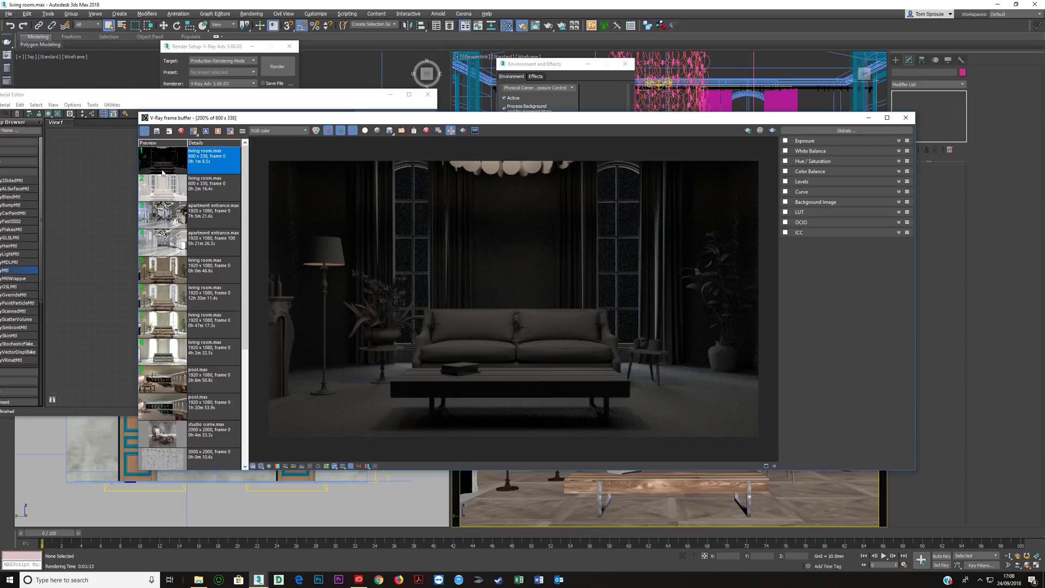
pyautogui.doubleClick(165, 190)
pyautogui.doubleClick(163, 165)
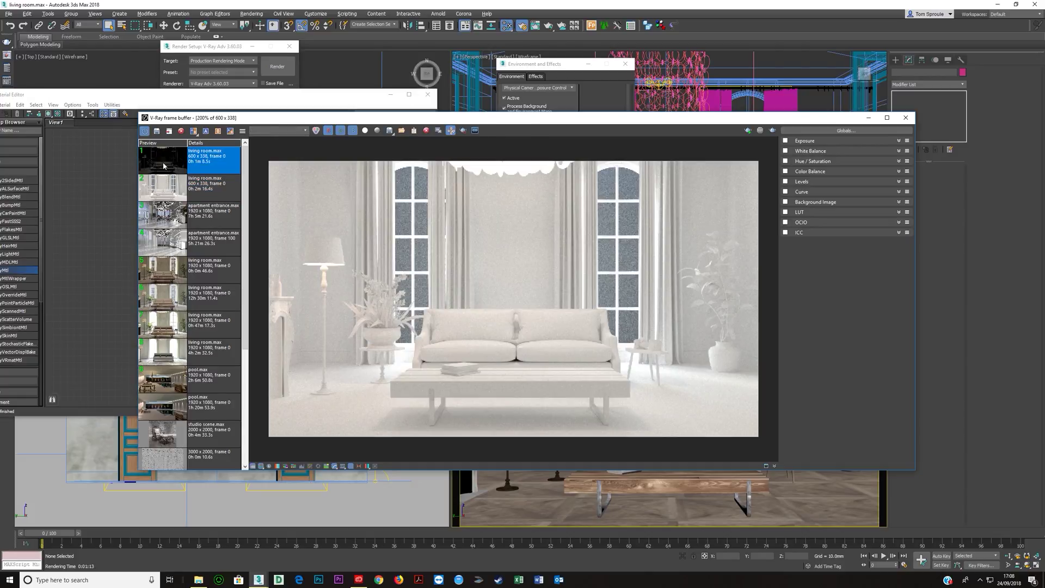
# Move the frame buffer aside, set the override material's diffuse colour to black and render the camera view
pyautogui.moveTo(245, 122); pyautogui.dragTo(243, 247)
pyautogui.click(346, 155)
pyautogui.click(346, 155)
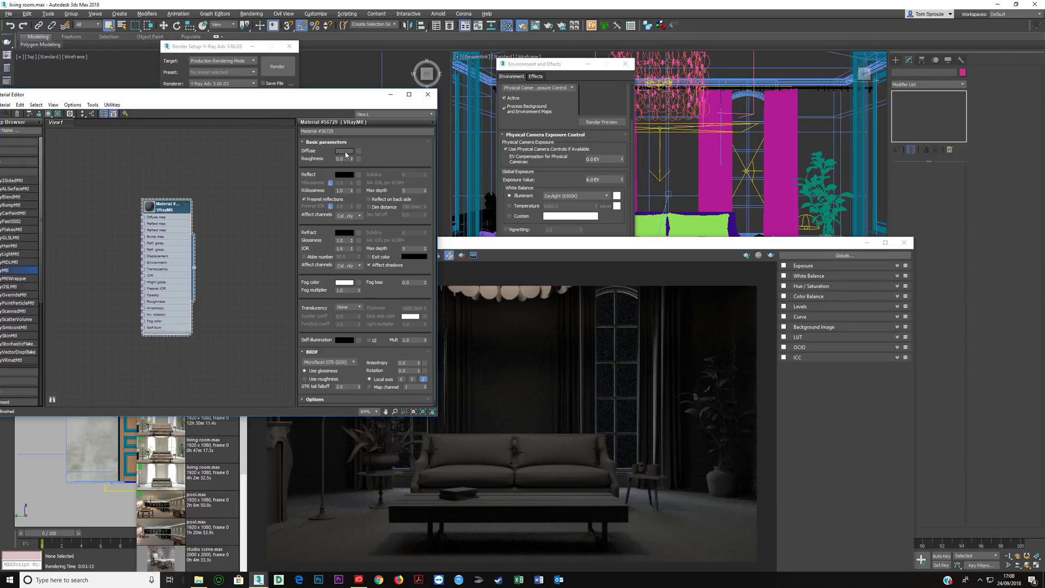
pyautogui.moveTo(305, 94); pyautogui.dragTo(252, 94)
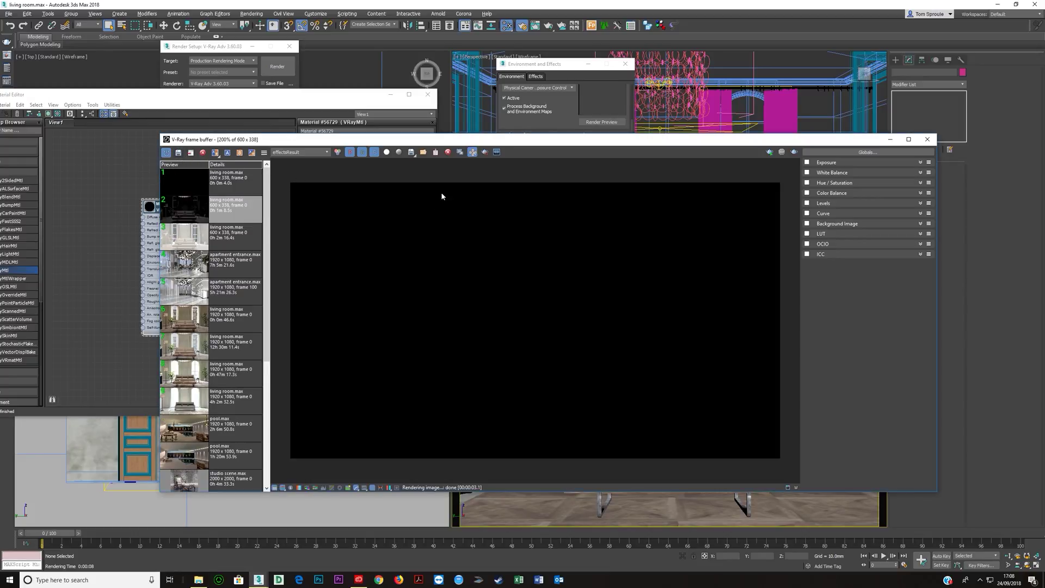
# Change the override material's diffuse colour to pure white, render the camera view and save the image to the history
pyautogui.click(391, 113)
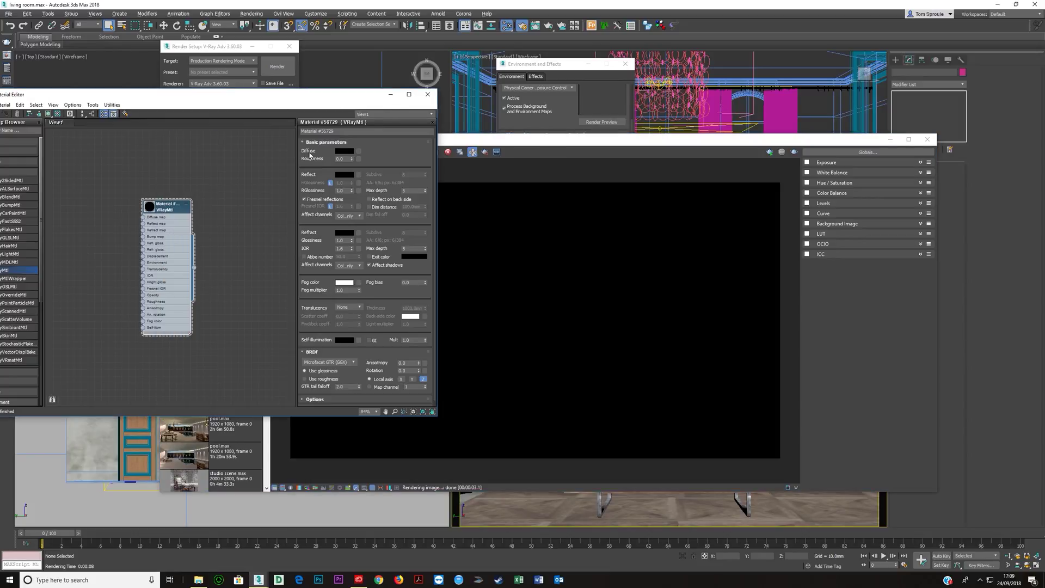
pyautogui.click(344, 150)
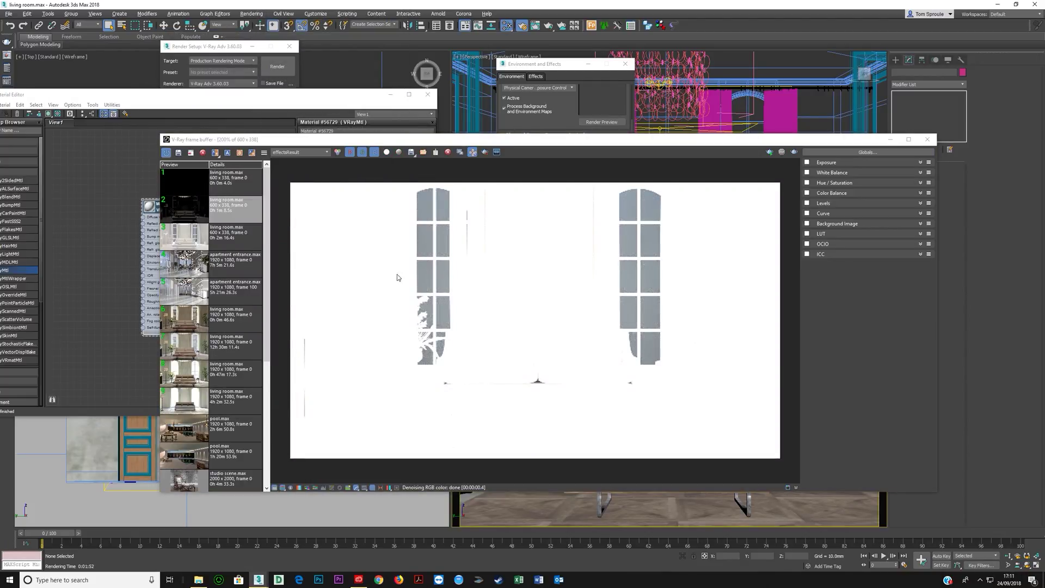
pyautogui.click(180, 154)
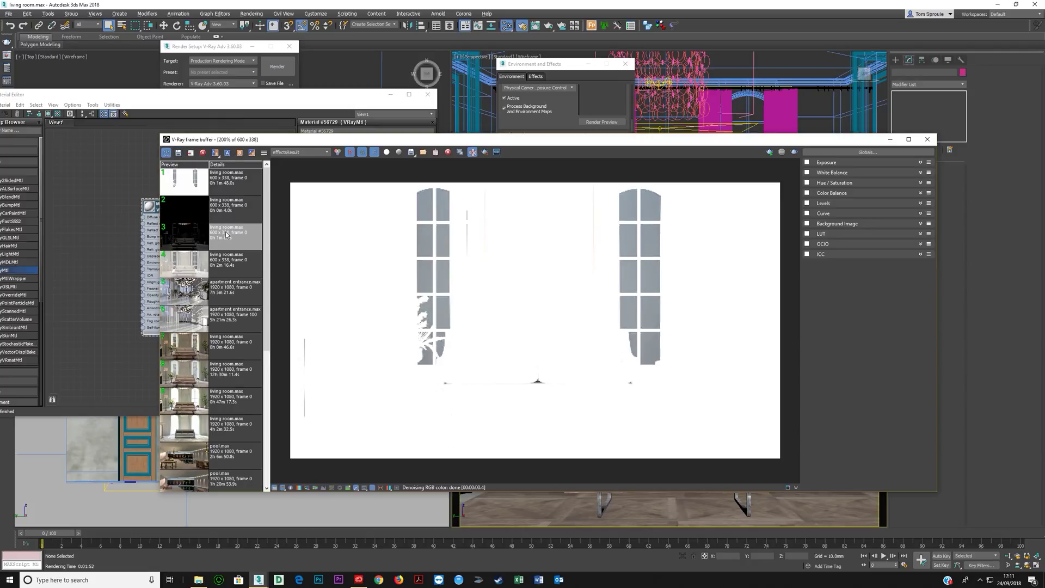
# Compare the saved black, dark grey and light grey renders from the history, check the override material and reposition the frame buffer
pyautogui.click(199, 190)
pyautogui.doubleClick(195, 210)
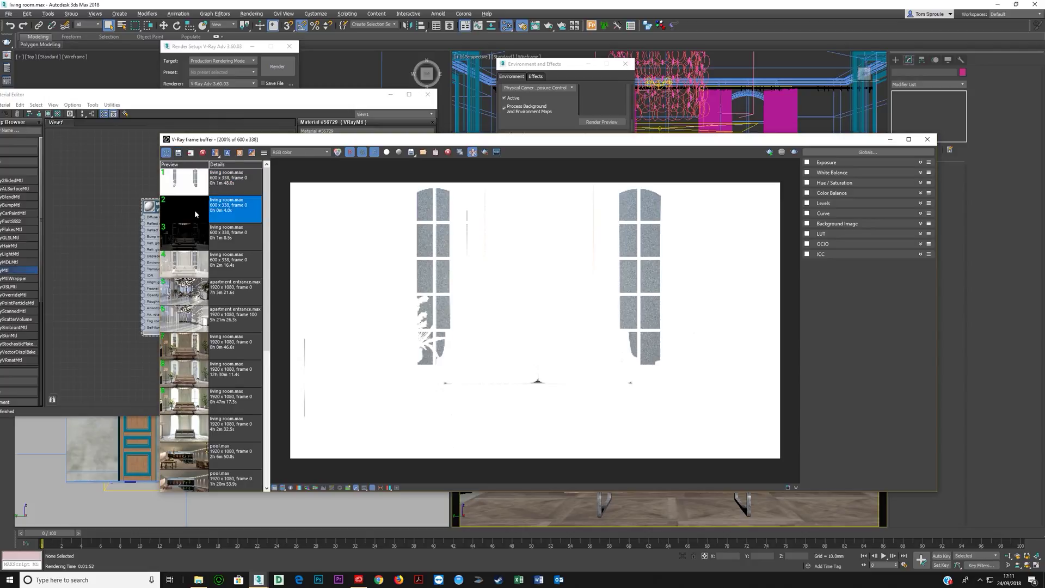
pyautogui.click(195, 235)
pyautogui.doubleClick(195, 234)
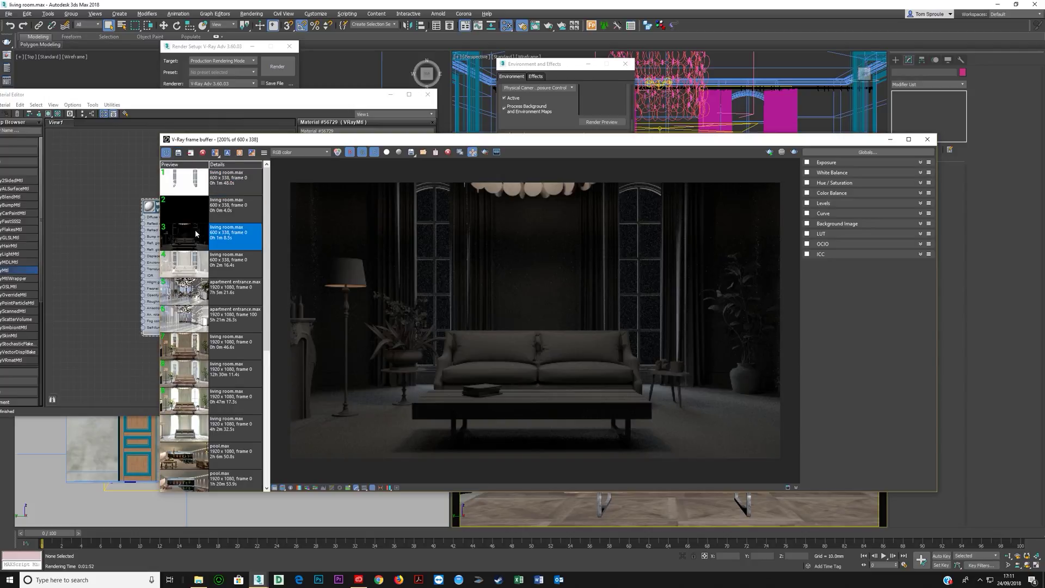
pyautogui.doubleClick(198, 274)
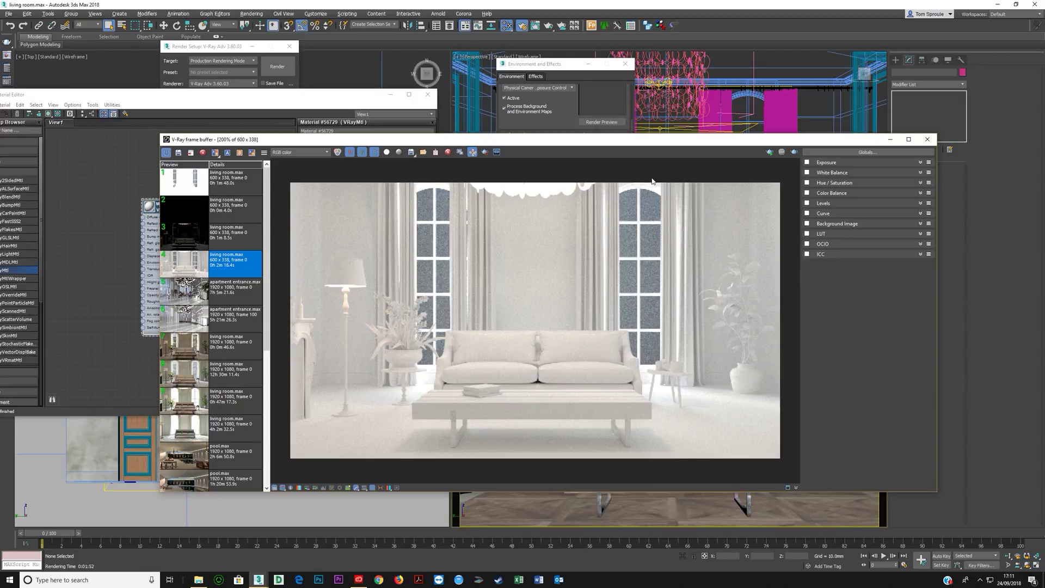
pyautogui.click(265, 94)
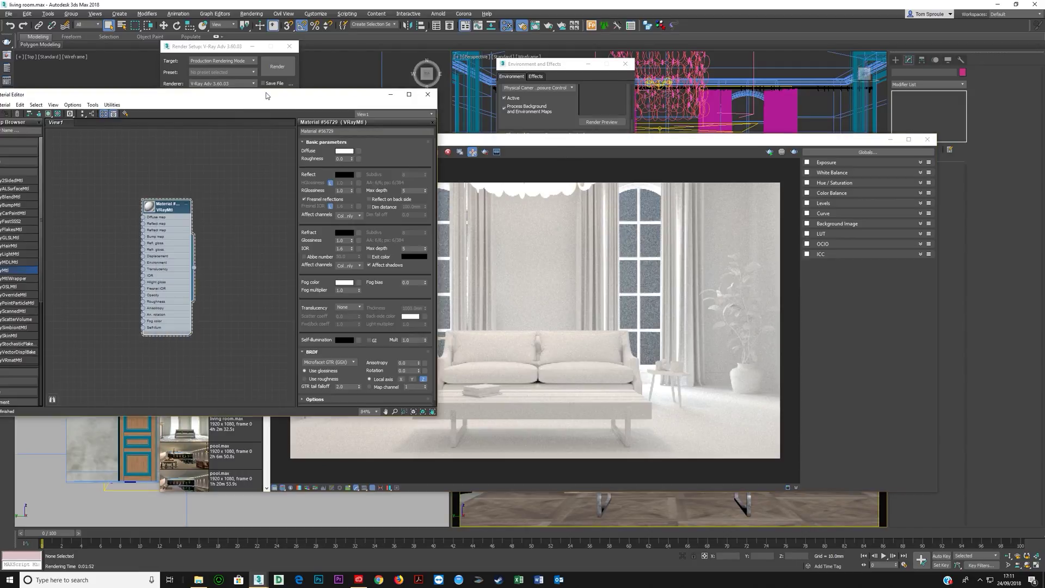
pyautogui.moveTo(496, 143); pyautogui.dragTo(482, 124)
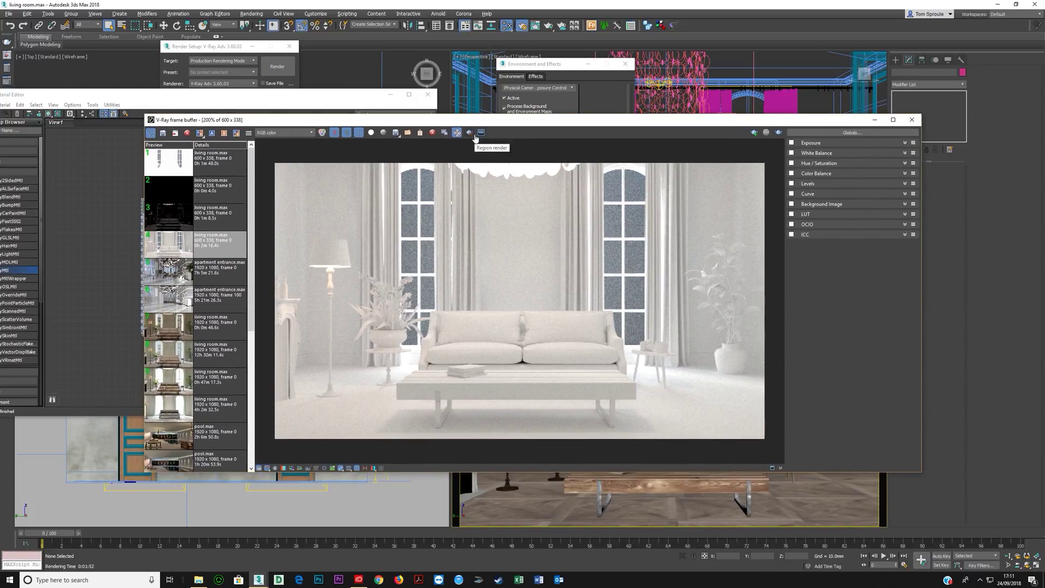
# Move the frame buffer and material editor aside, and read the Wikipedia article on Global illumination in the browser
pyautogui.moveTo(435, 124); pyautogui.dragTo(615, 170)
pyautogui.moveTo(221, 97); pyautogui.dragTo(188, 91)
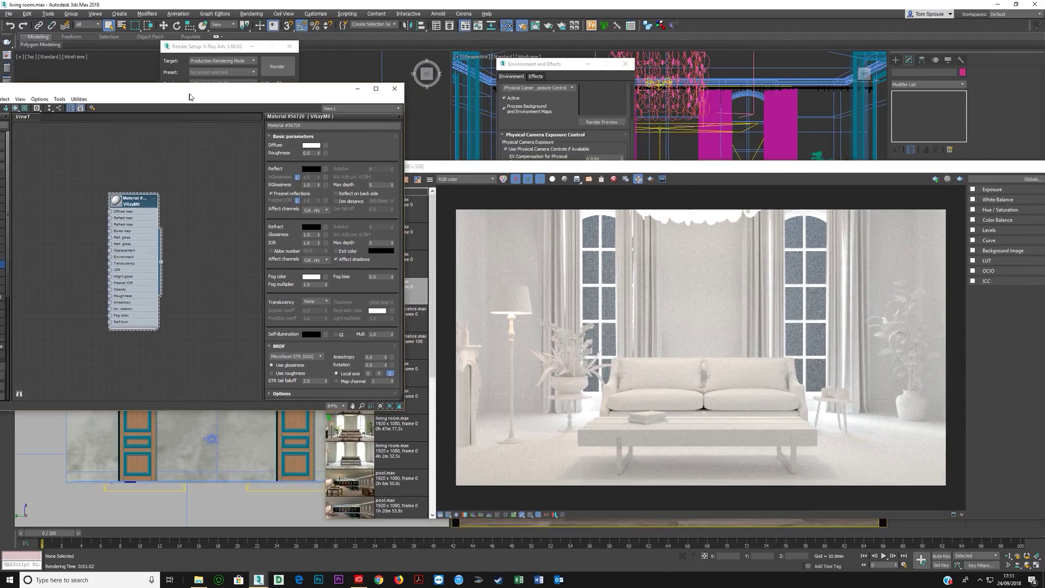
pyautogui.moveTo(487, 167); pyautogui.dragTo(409, 128)
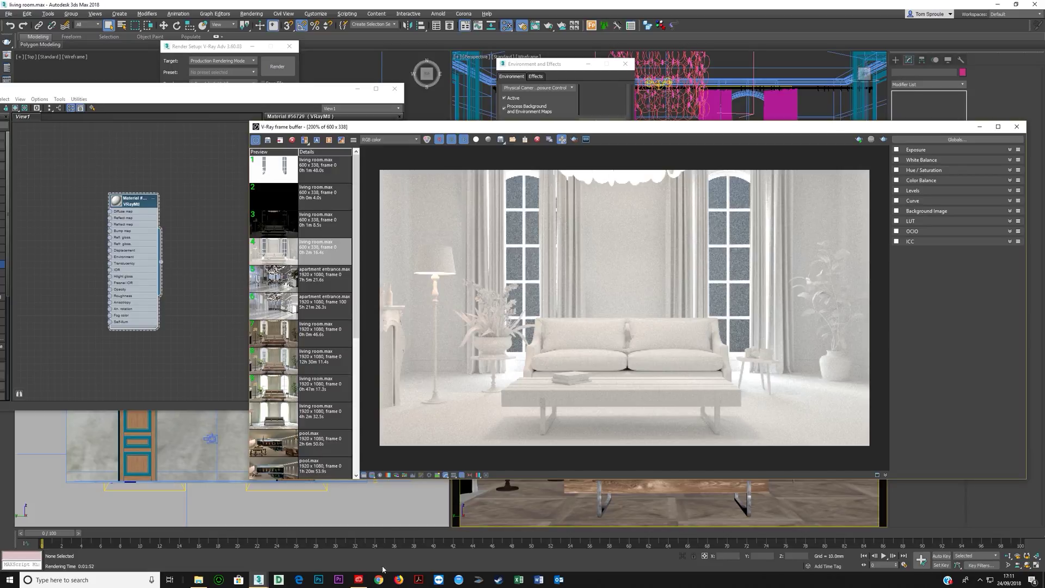
pyautogui.click(398, 581)
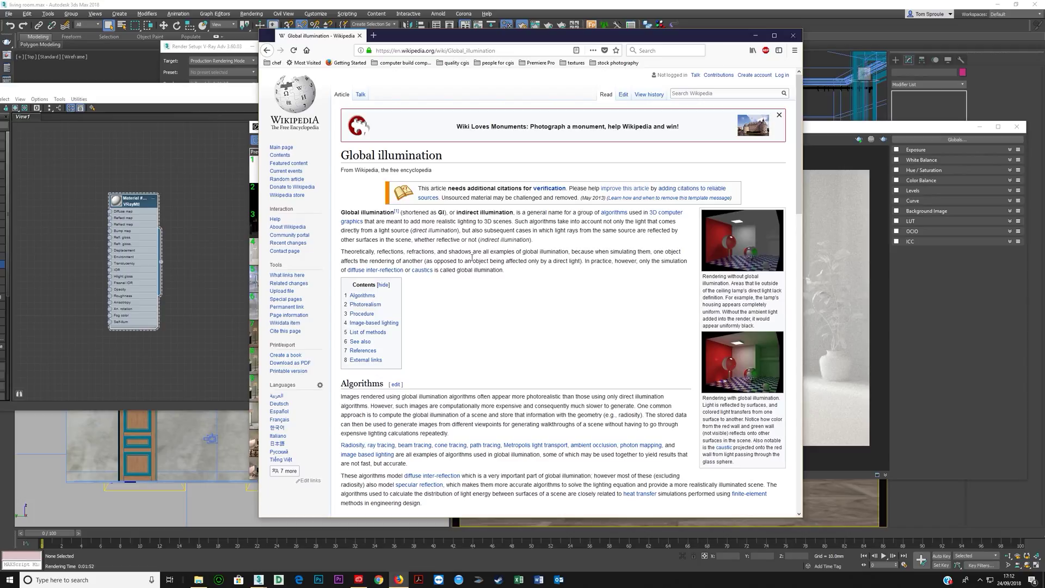
pyautogui.click(756, 36)
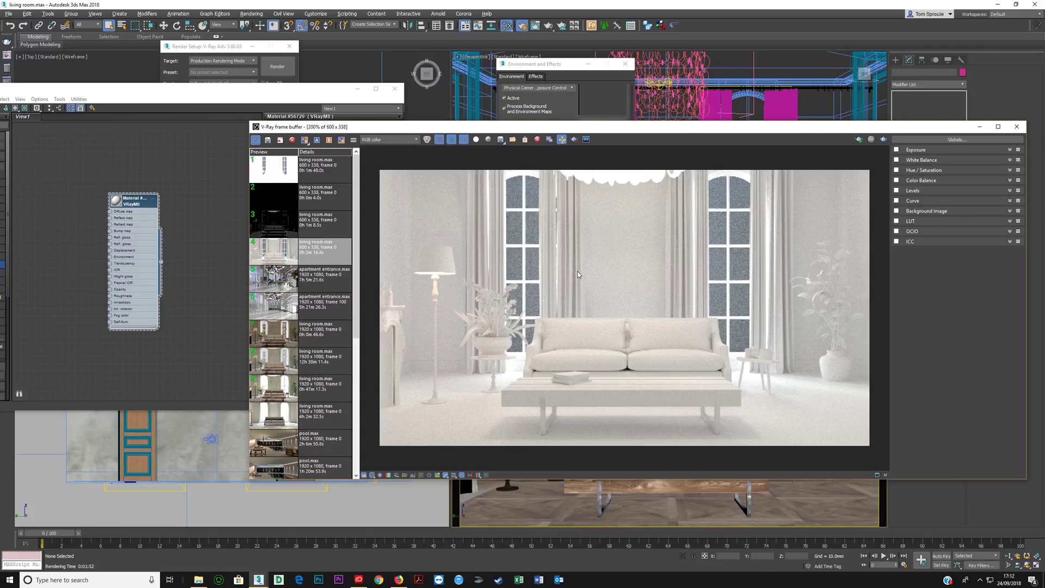
# Load the saved white, black, light grey and fully textured living room renders from the history for comparison
pyautogui.doubleClick(275, 174)
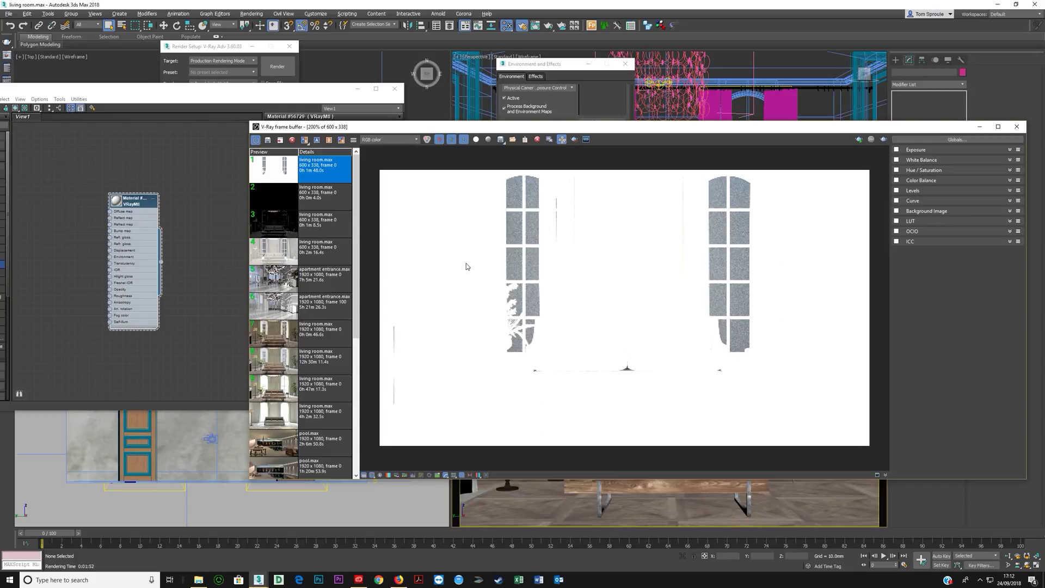
pyautogui.click(313, 206)
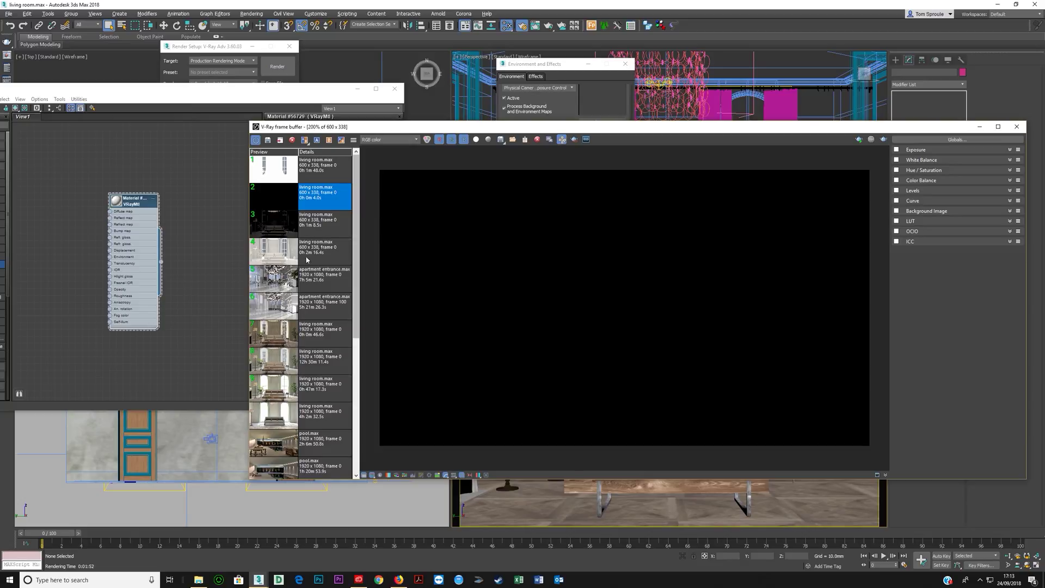
pyautogui.doubleClick(292, 252)
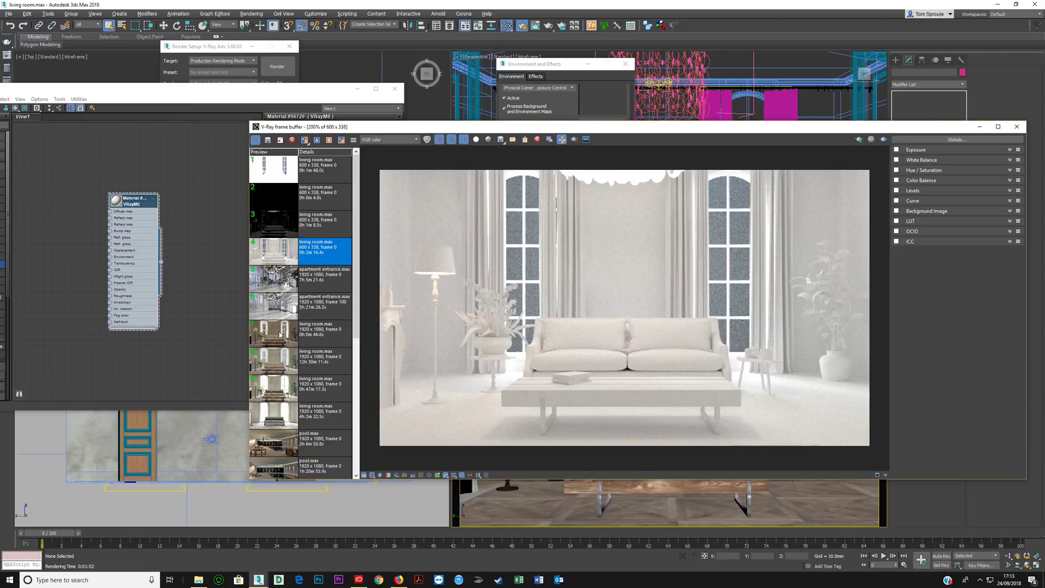
pyautogui.click(283, 369)
pyautogui.doubleClick(283, 369)
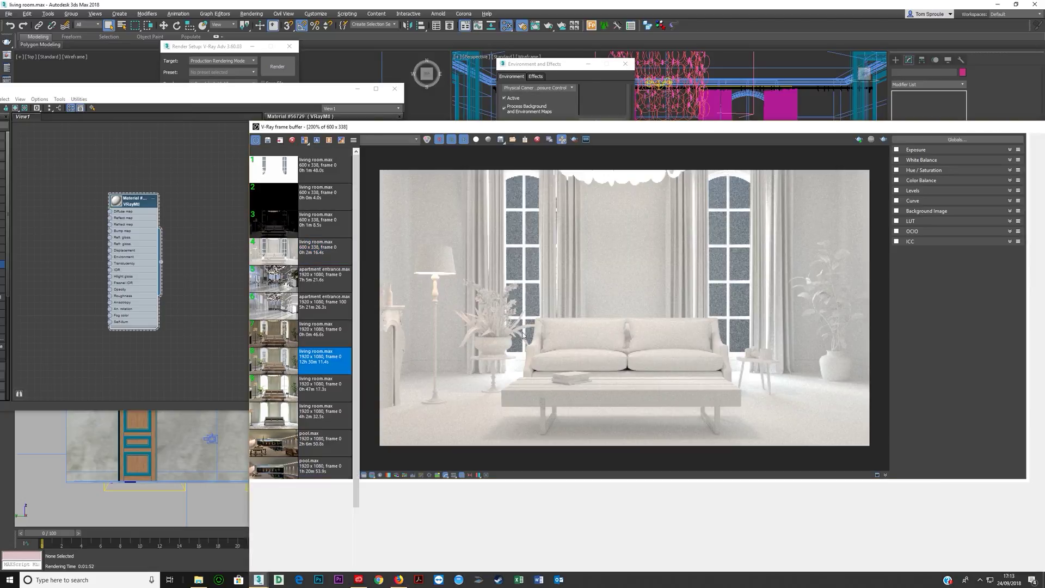
# Reload the white render from the history and enlarge the frame buffer to view it at 200%
pyautogui.moveTo(614, 126); pyautogui.dragTo(426, 49)
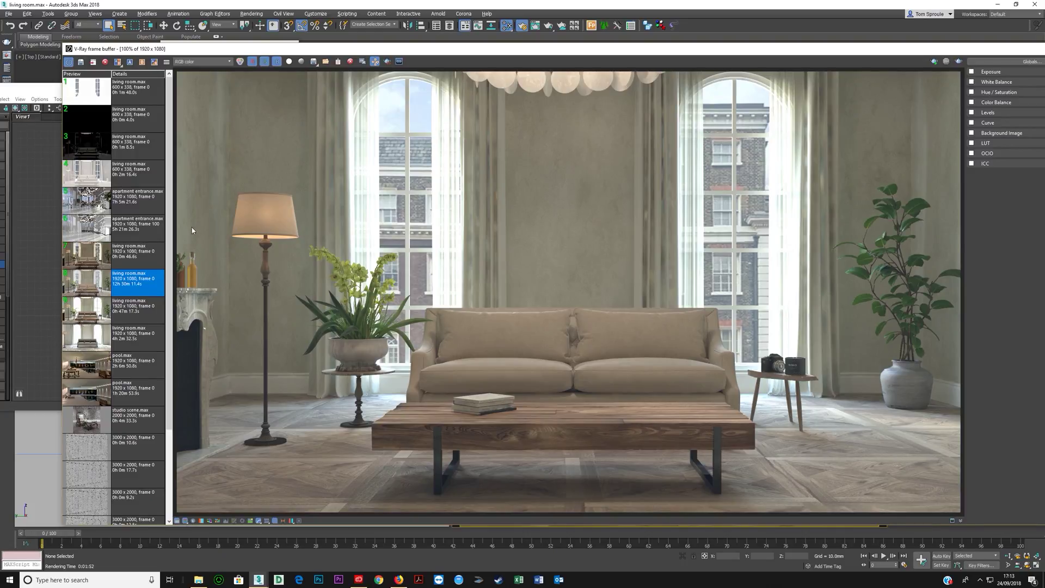
pyautogui.doubleClick(107, 98)
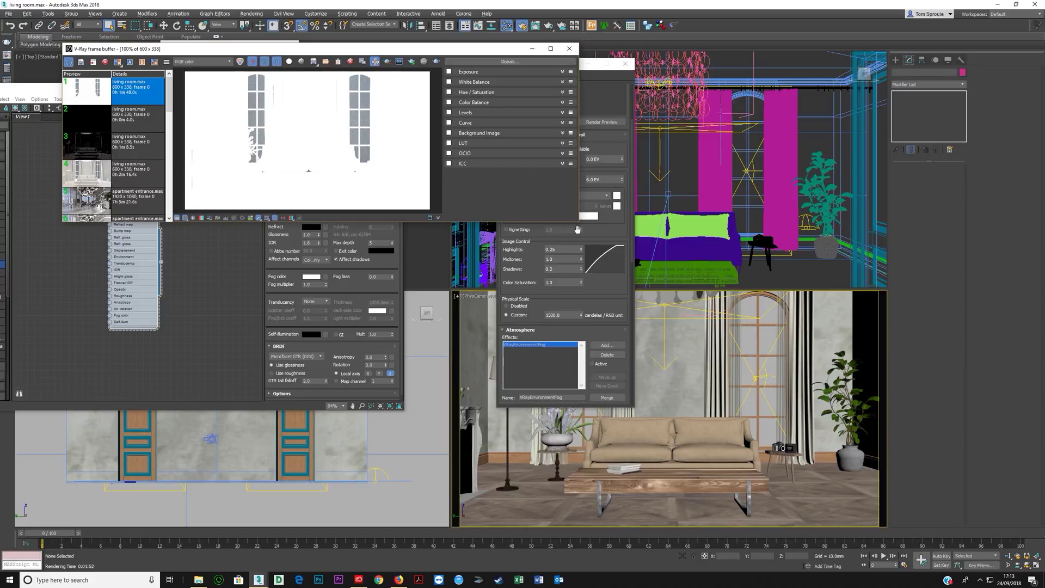
pyautogui.moveTo(577, 223); pyautogui.dragTo(746, 422)
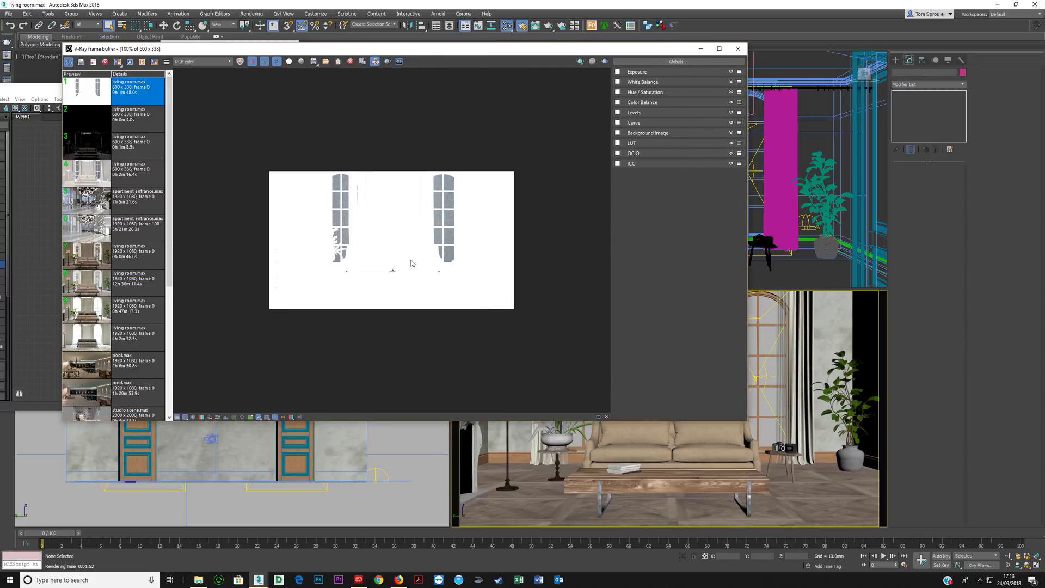
pyautogui.scroll(1, 413, 263)
pyautogui.moveTo(740, 300); pyautogui.dragTo(862, 300)
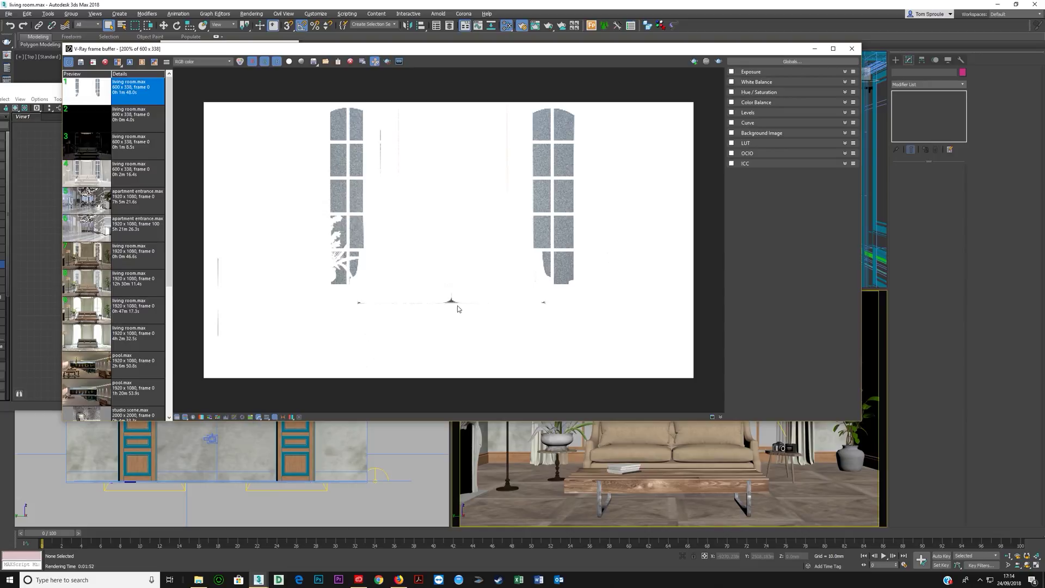
# Inspect the override VRayMtl in the material editor and open its diffuse colour
pyautogui.click(101, 127)
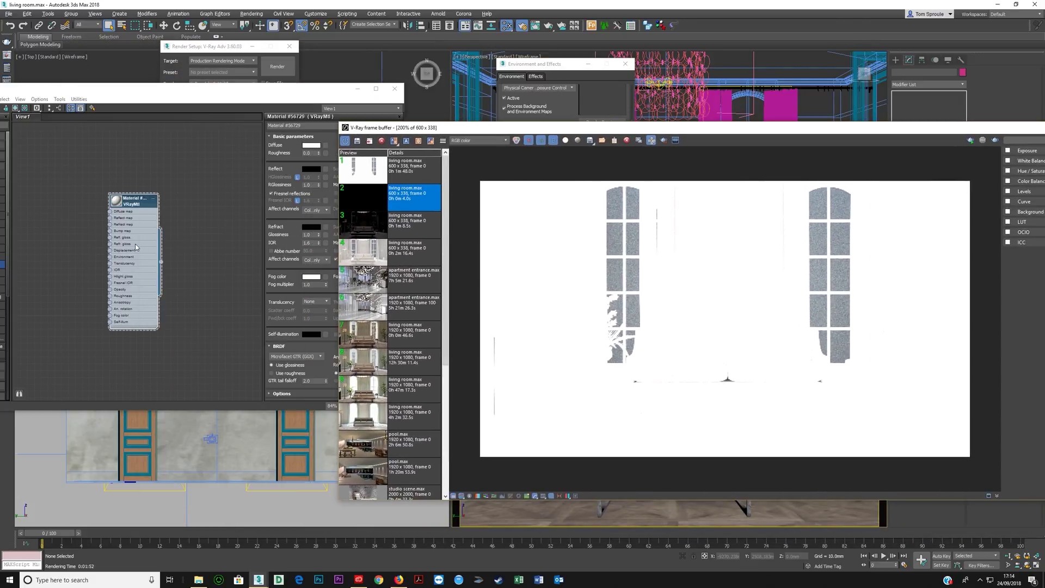
pyautogui.click(137, 247)
pyautogui.moveTo(137, 247); pyautogui.dragTo(156, 228)
pyautogui.scroll(2, 155, 234)
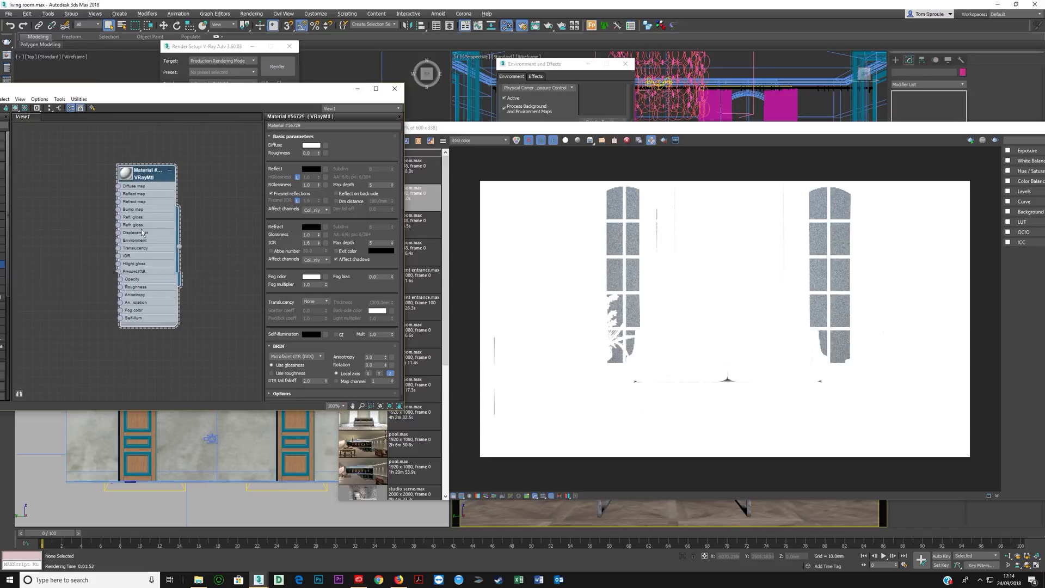
pyautogui.click(311, 145)
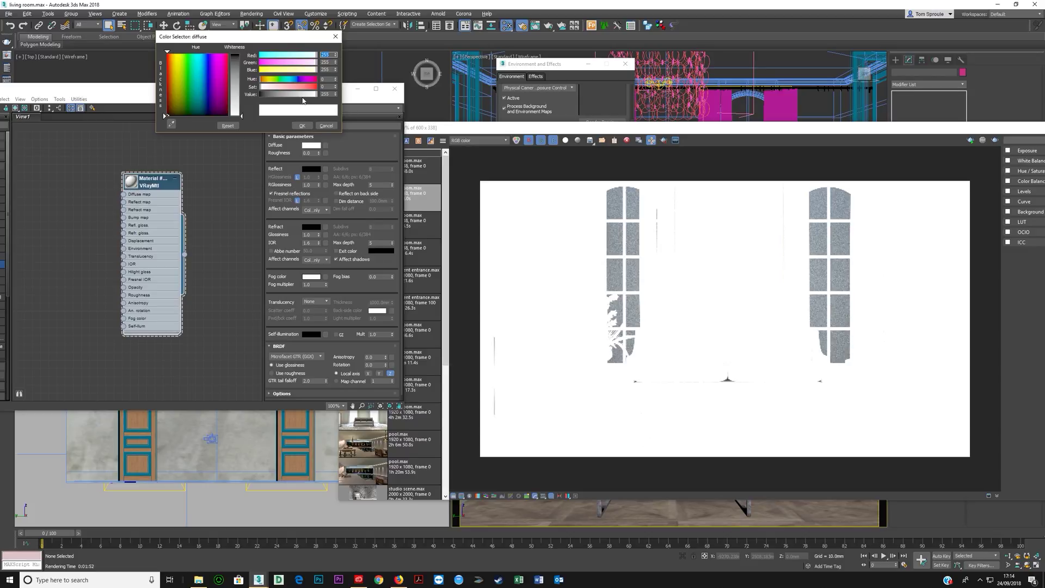
# Change the override material's type to VRayOverrideMtl, keeping the old material as sub-material
pyautogui.rightClick(155, 229)
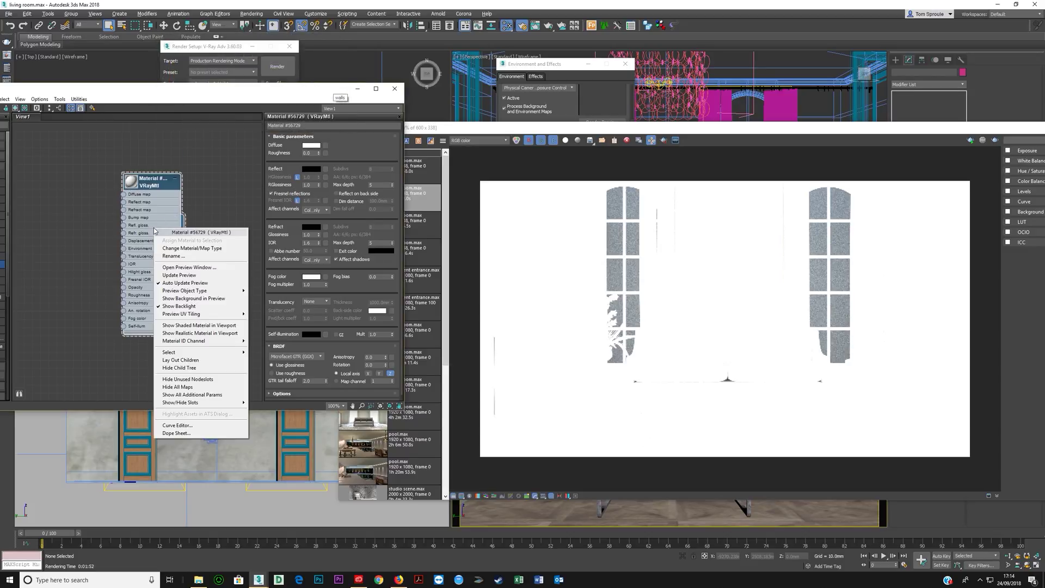
pyautogui.click(177, 249)
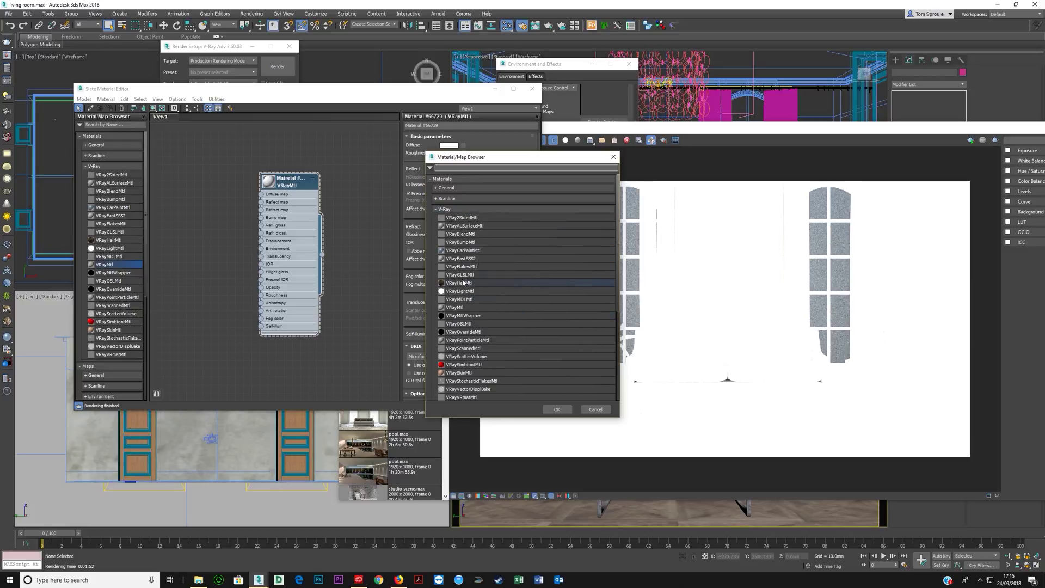
pyautogui.scroll(-2, 468, 283)
pyautogui.scroll(1, 474, 284)
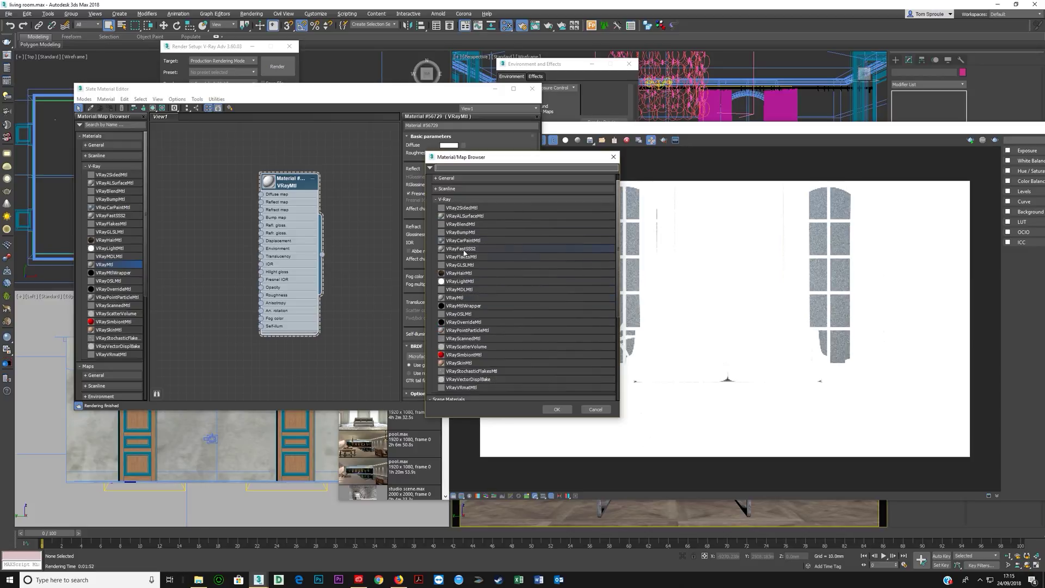
pyautogui.doubleClick(464, 322)
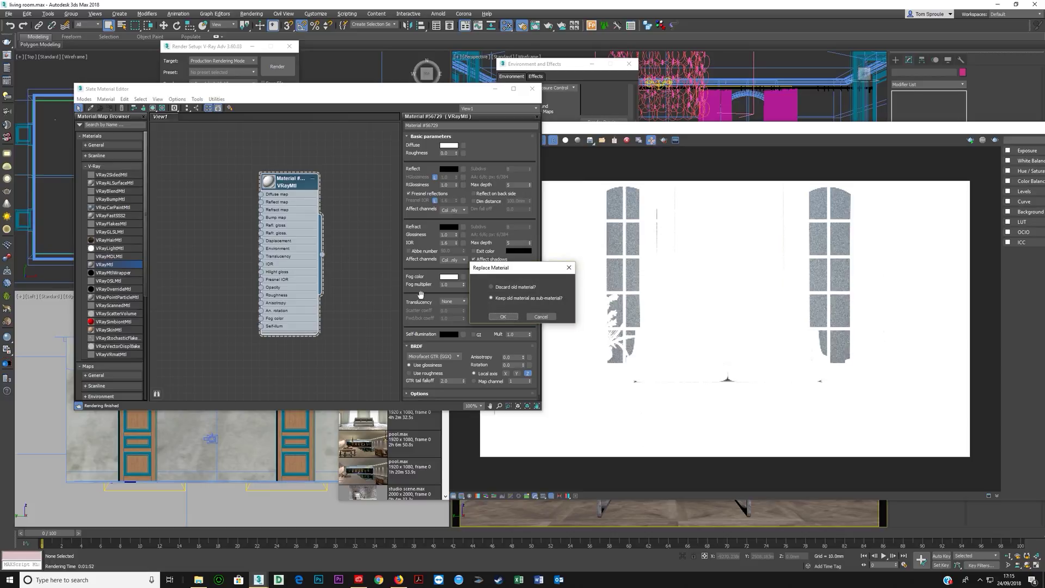
pyautogui.click(504, 318)
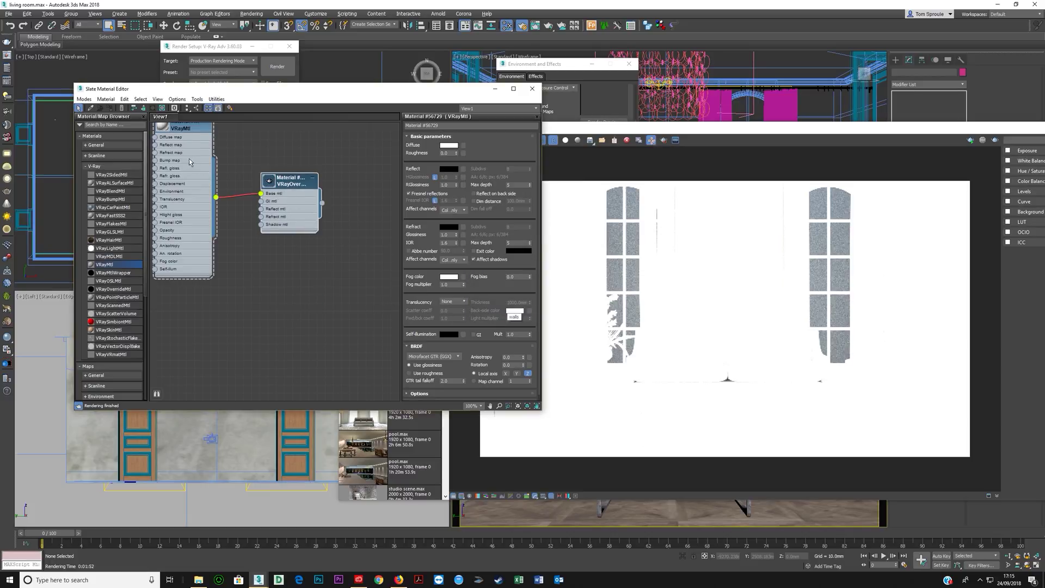
# Add a new VRayMtl, connect it to the VRayOverrideMtl's GI slot and render the camera view
pyautogui.moveTo(236, 91); pyautogui.dragTo(506, 132)
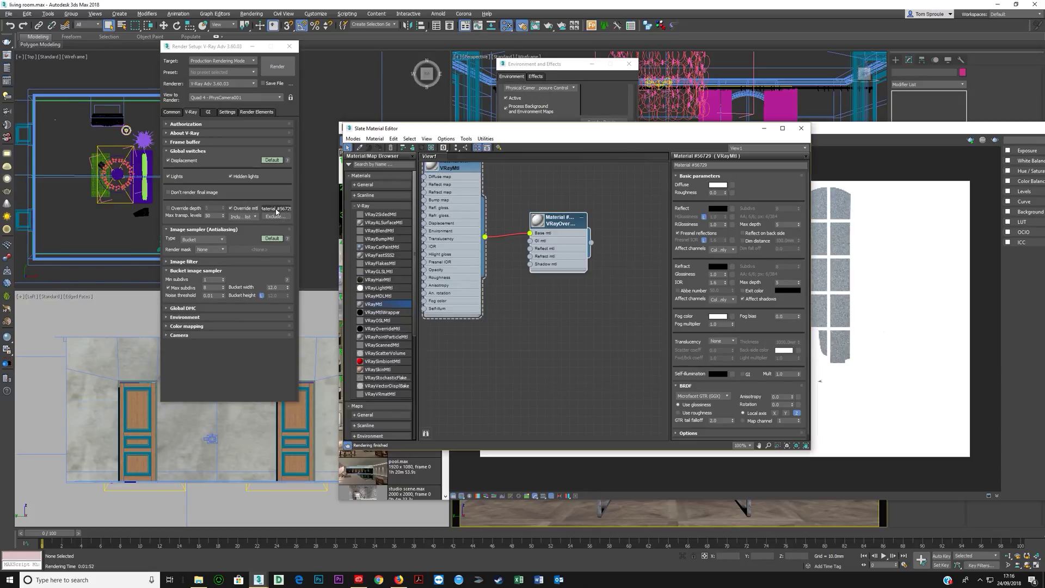
pyautogui.click(559, 249)
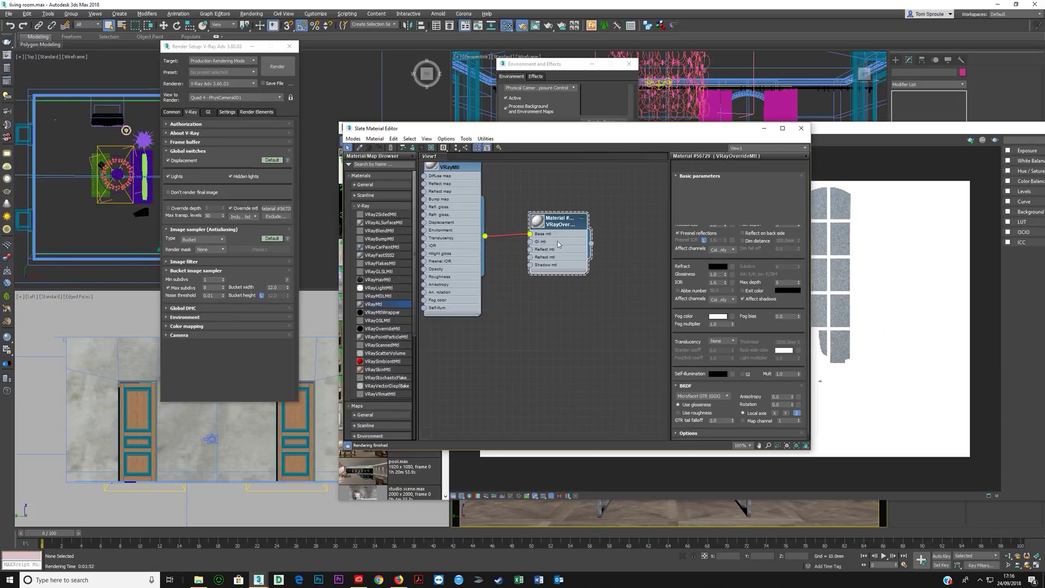
pyautogui.doubleClick(376, 304)
pyautogui.moveTo(557, 325); pyautogui.dragTo(530, 241)
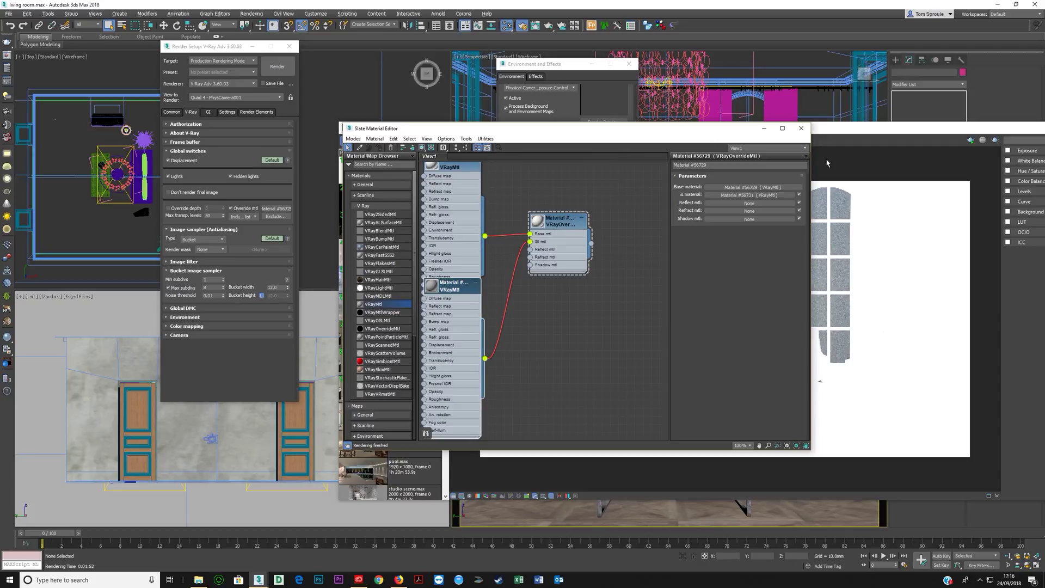
pyautogui.click(994, 141)
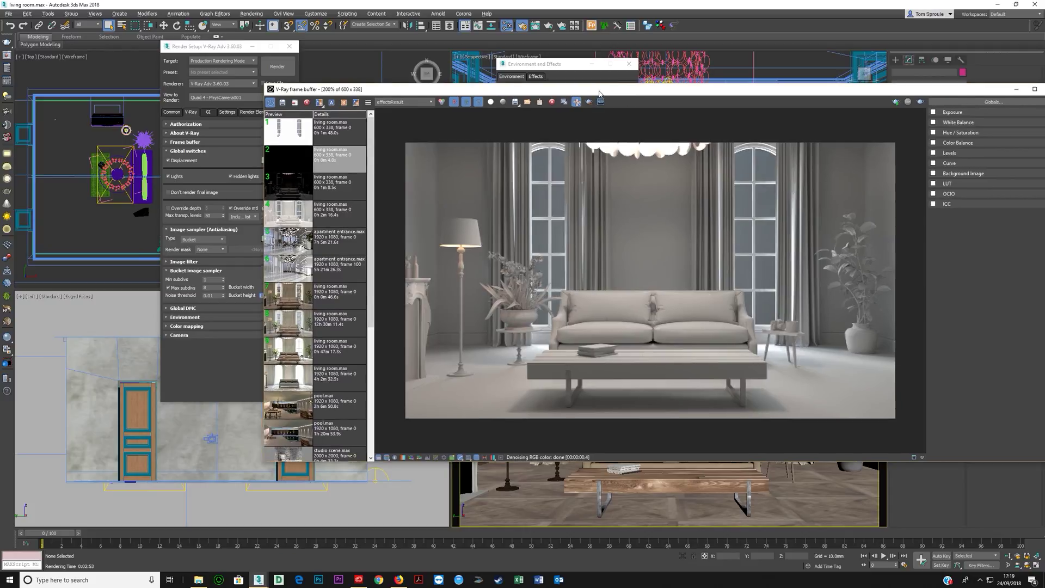
# Place the material editor beside the frame buffer and examine the new render against the base and GI material setup
pyautogui.moveTo(600, 92); pyautogui.dragTo(613, 86)
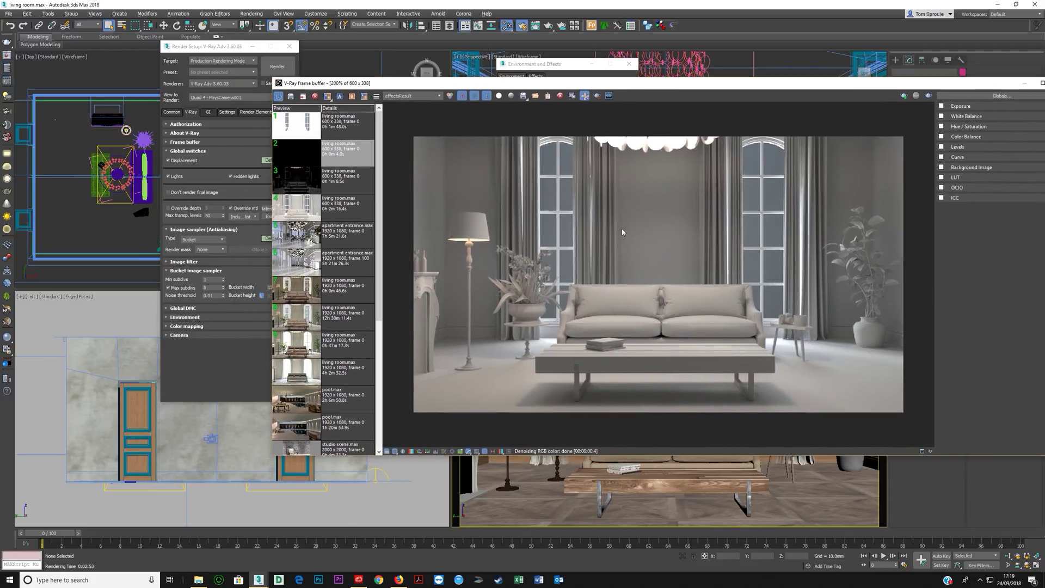
pyautogui.moveTo(522, 86); pyautogui.dragTo(691, 104)
pyautogui.click(411, 130)
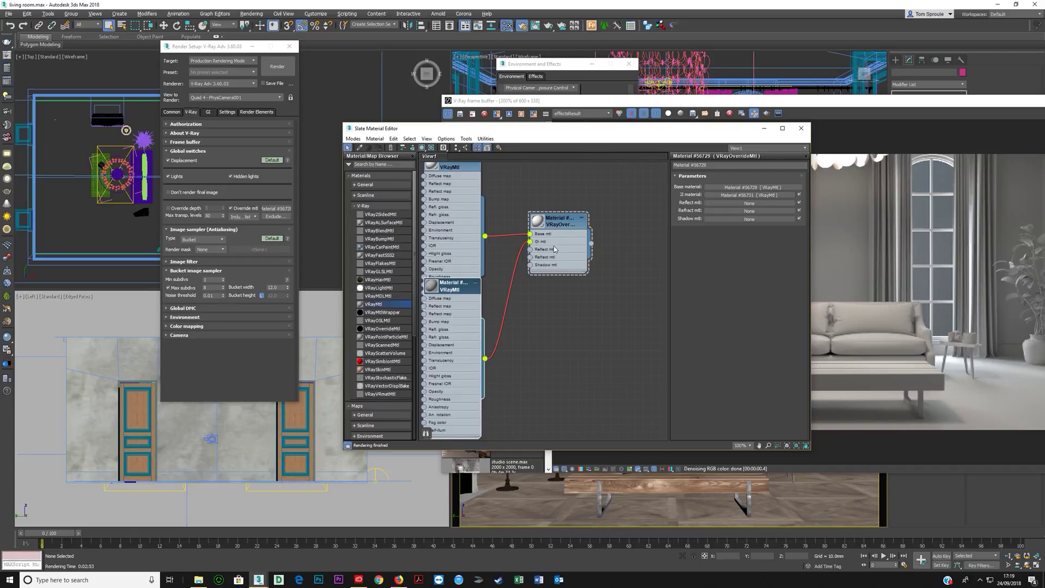
pyautogui.moveTo(544, 128); pyautogui.dragTo(393, 117)
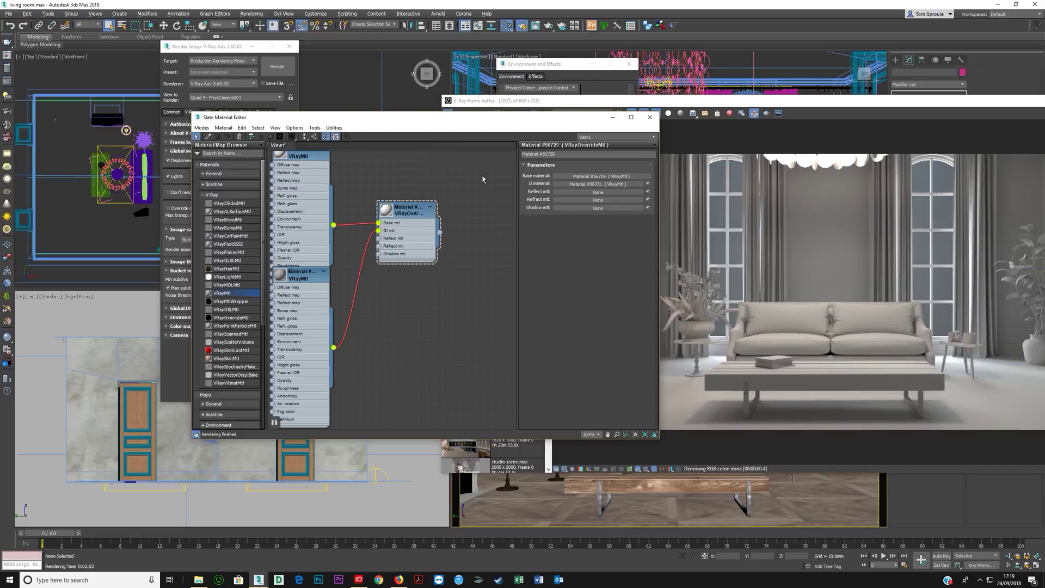
pyautogui.moveTo(496, 121); pyautogui.dragTo(338, 109)
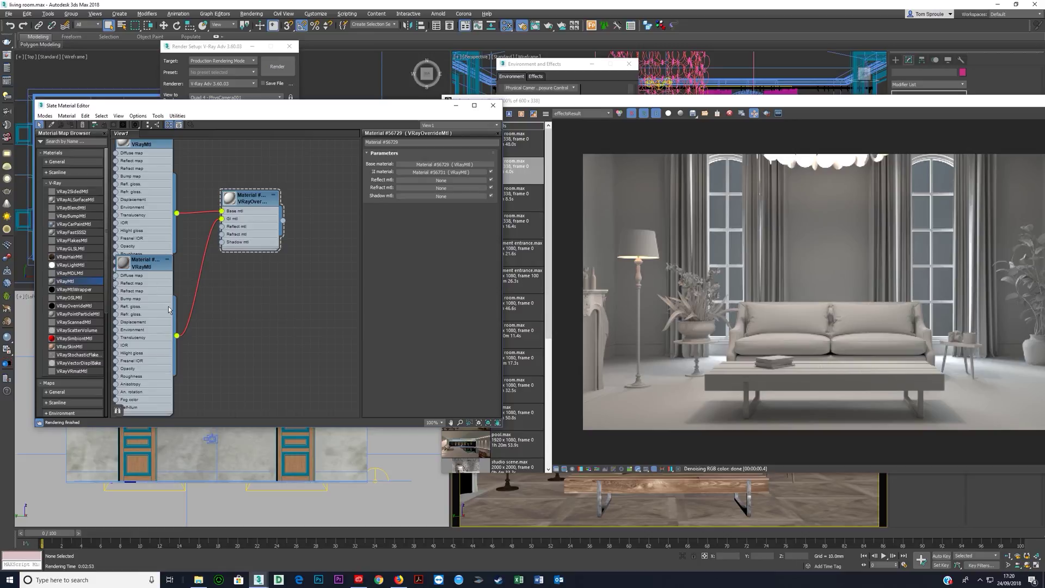
pyautogui.moveTo(186, 283); pyautogui.dragTo(177, 231, button='middle')
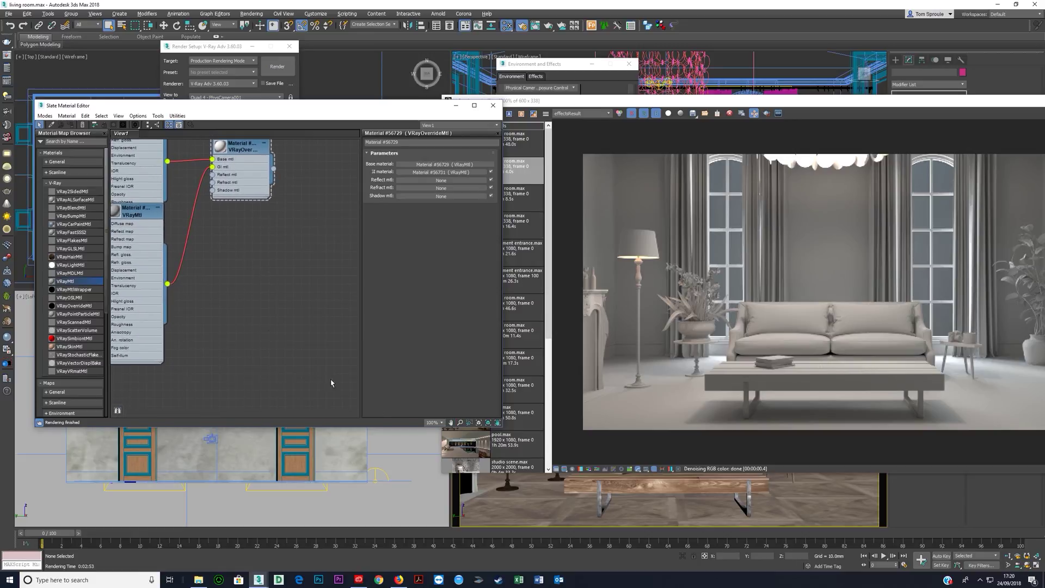
pyautogui.click(532, 508)
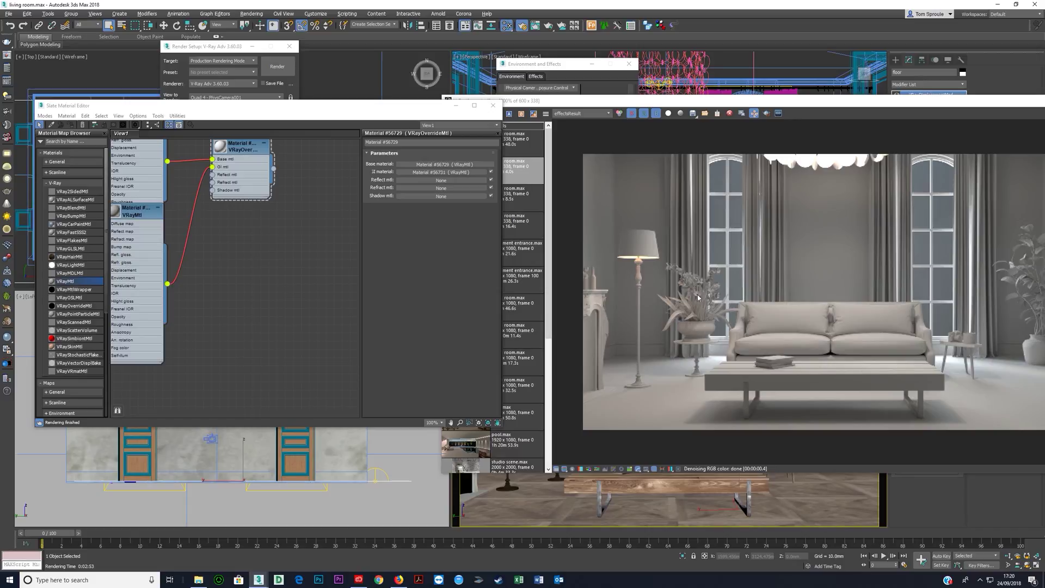
# Show the render history in the frame buffer and hide its colour corrections
pyautogui.moveTo(635, 105); pyautogui.dragTo(395, 214)
pyautogui.click(194, 52)
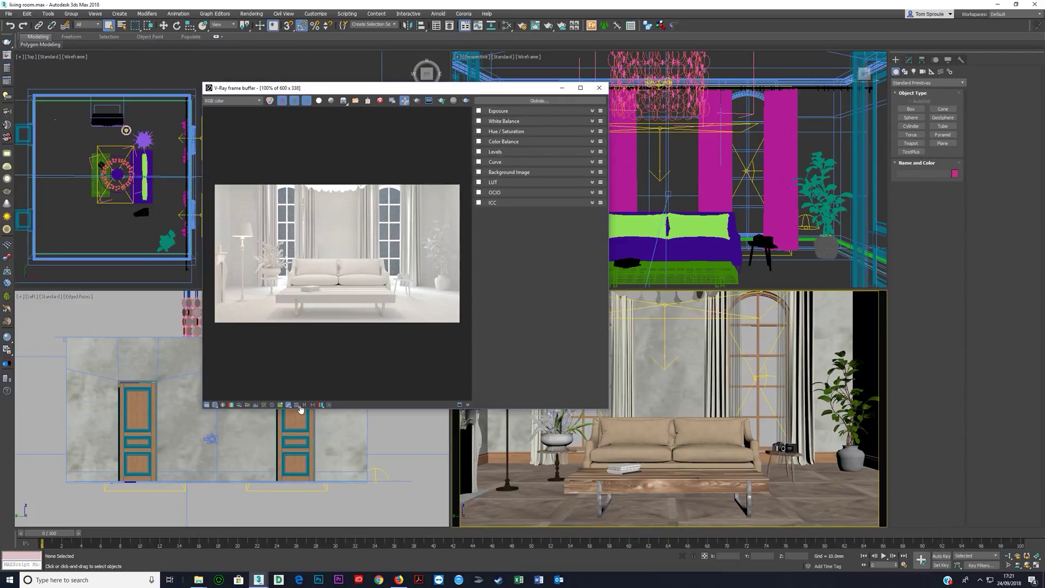
pyautogui.click(296, 405)
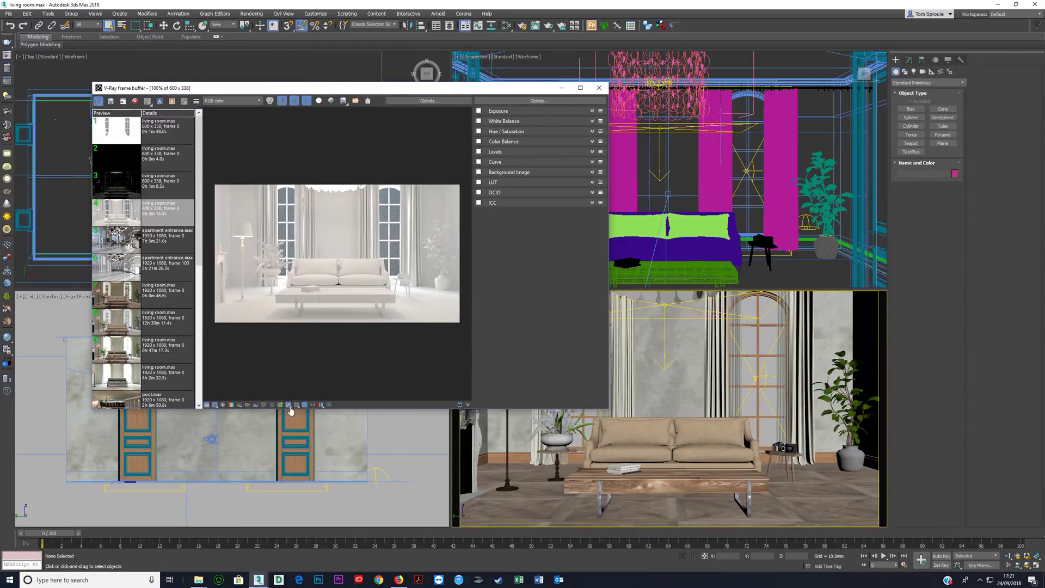
pyautogui.click(207, 406)
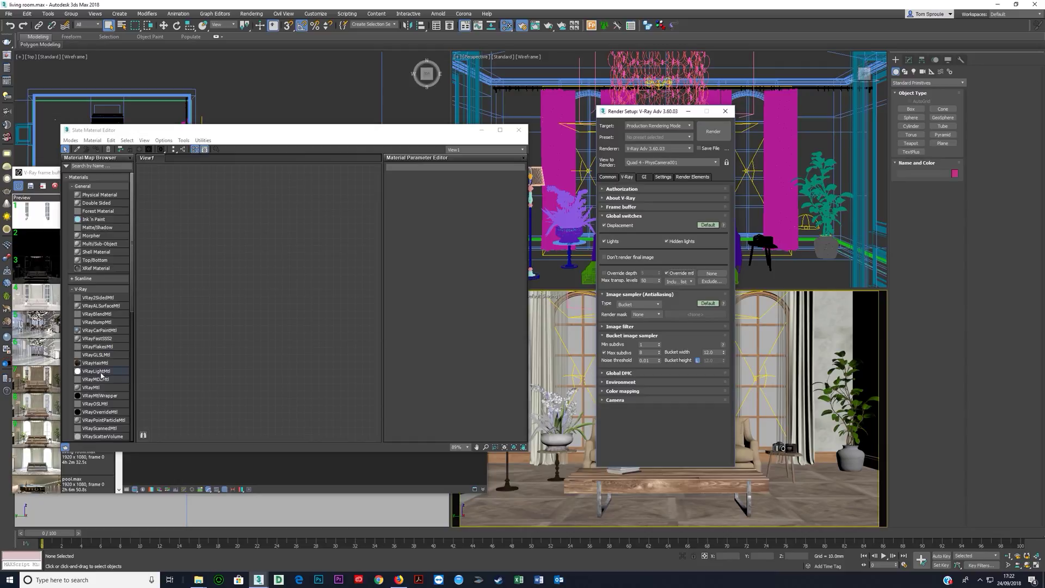
# Create a new VRayMtl and assign it as an instance to the global Override mtl slot
pyautogui.doubleClick(91, 388)
pyautogui.moveTo(287, 303); pyautogui.dragTo(712, 273)
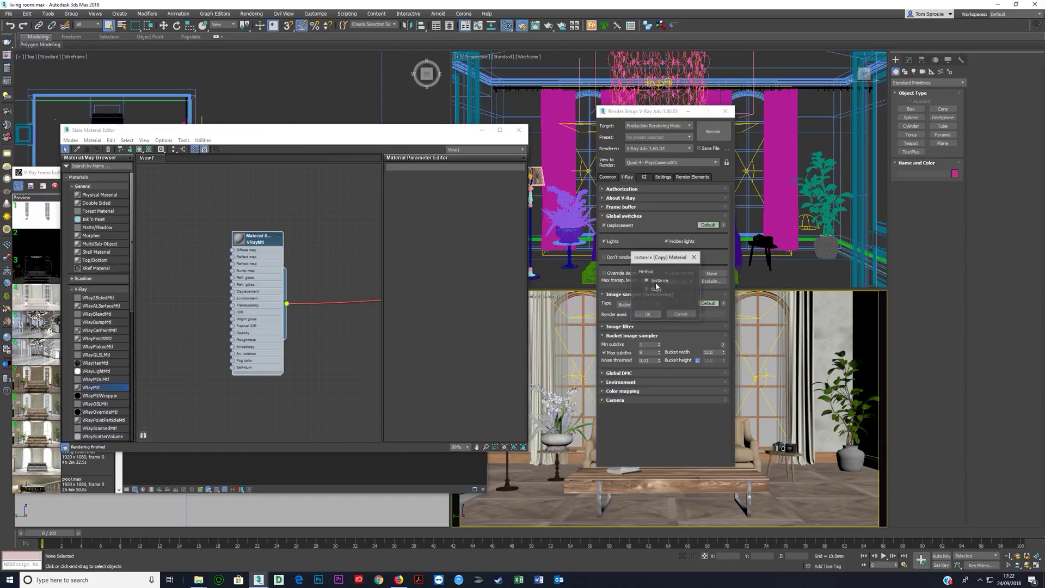
pyautogui.click(649, 314)
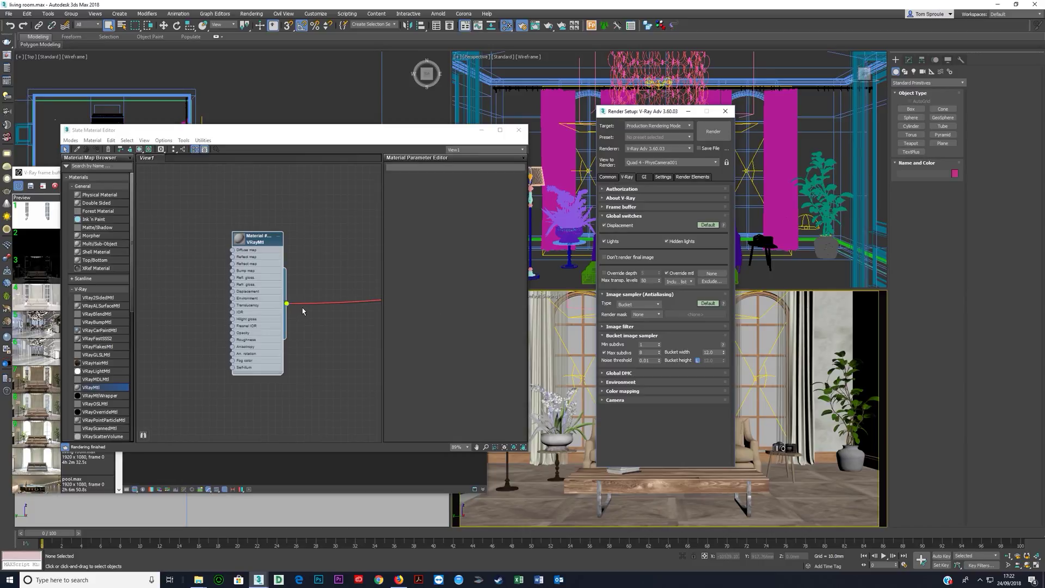
# Exclude the floor object from the global material override
pyautogui.click(711, 281)
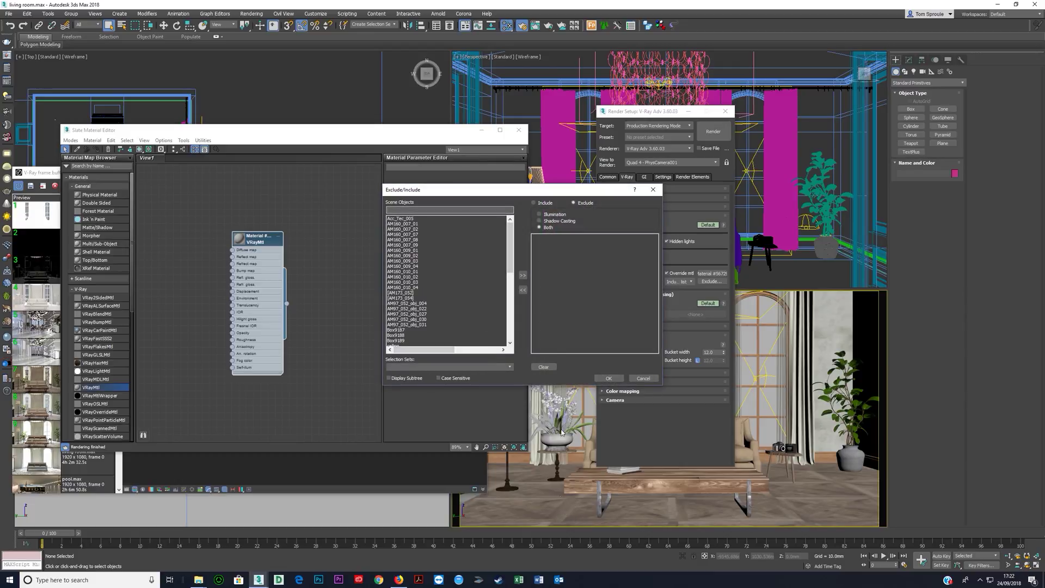
pyautogui.click(643, 378)
pyautogui.click(540, 520)
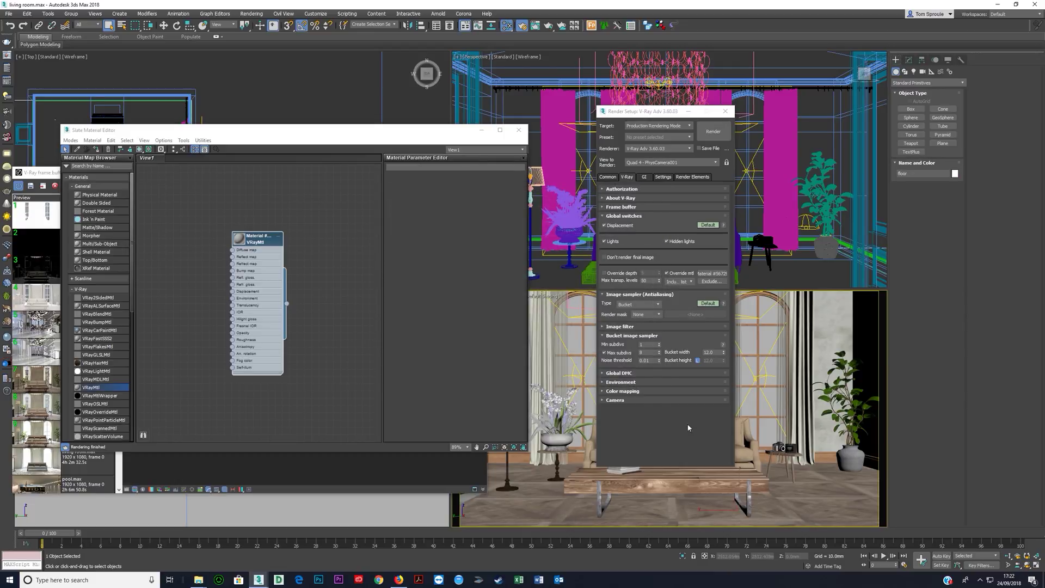
pyautogui.click(712, 281)
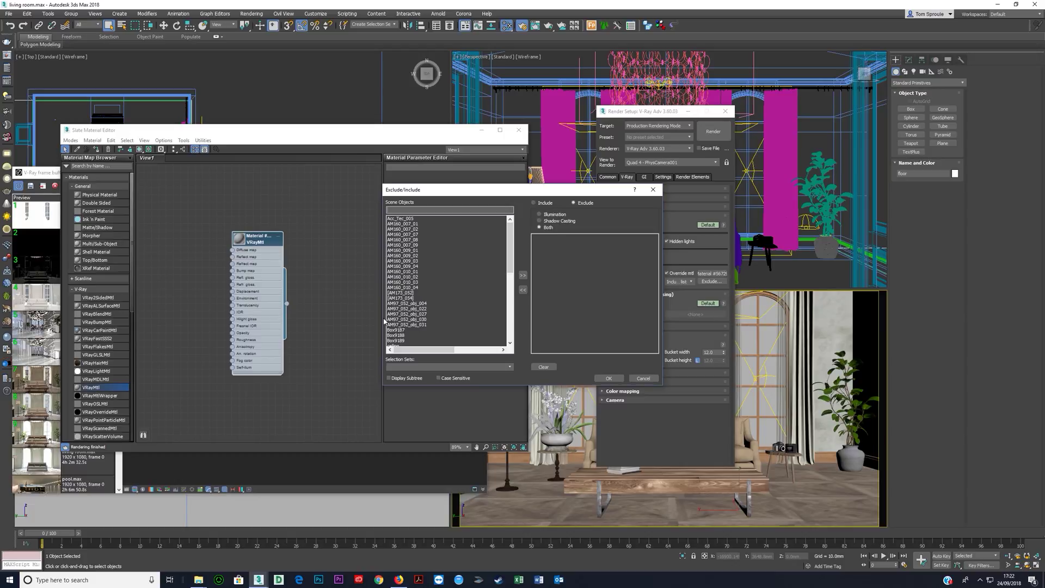
pyautogui.scroll(-10, 406, 310)
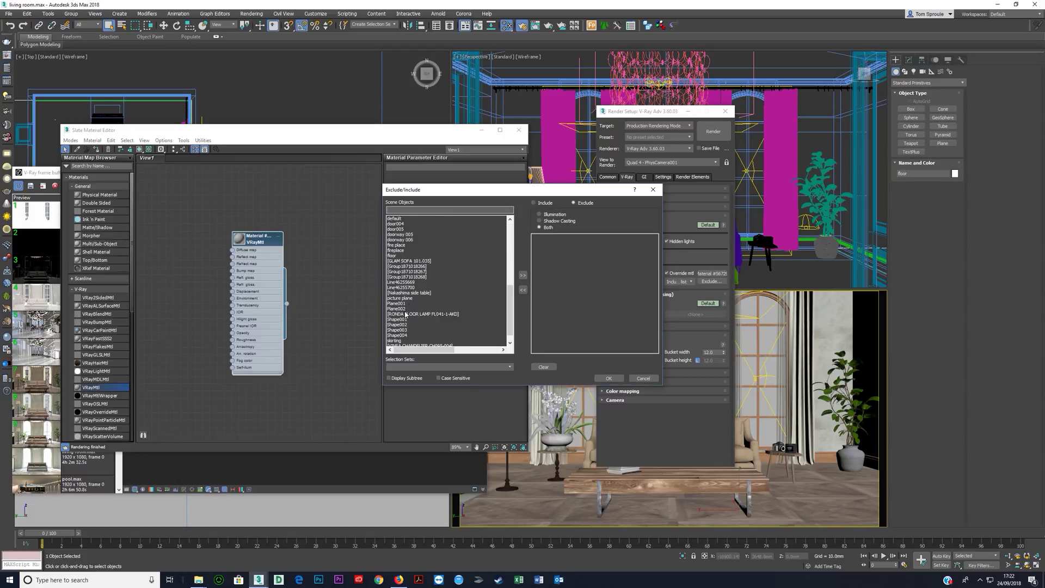
pyautogui.click(393, 256)
pyautogui.click(522, 275)
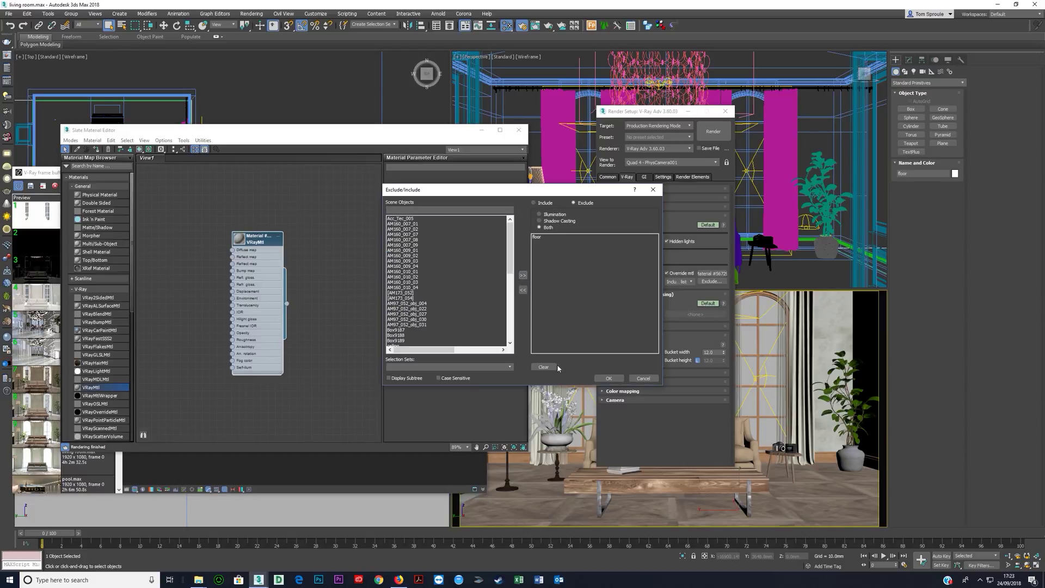
pyautogui.click(609, 378)
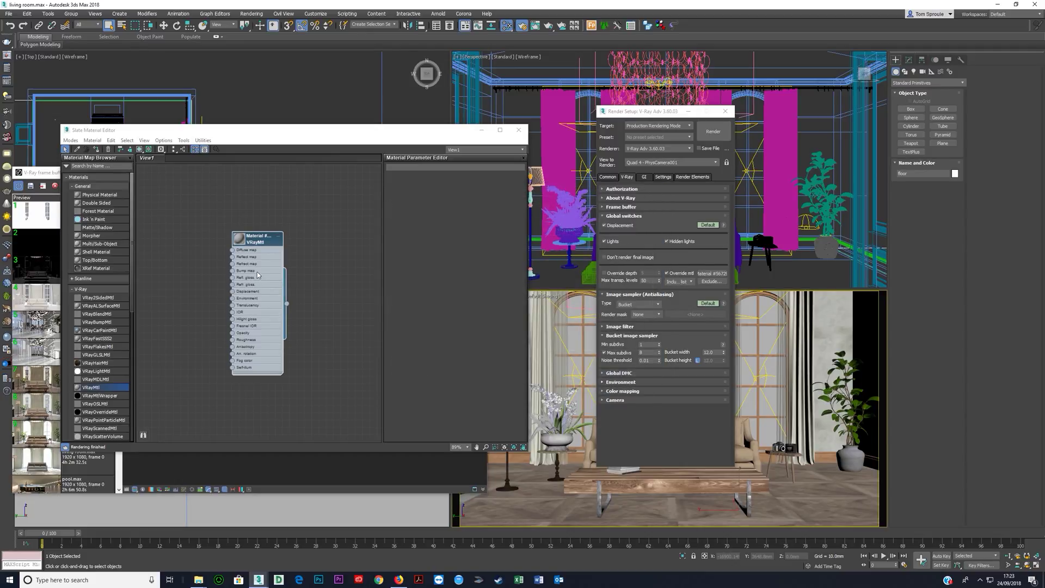
# Duplicate the VRayMtl beside the original and set one copy's diffuse colour to pure red (255, 0, 0)
pyautogui.click(219, 287)
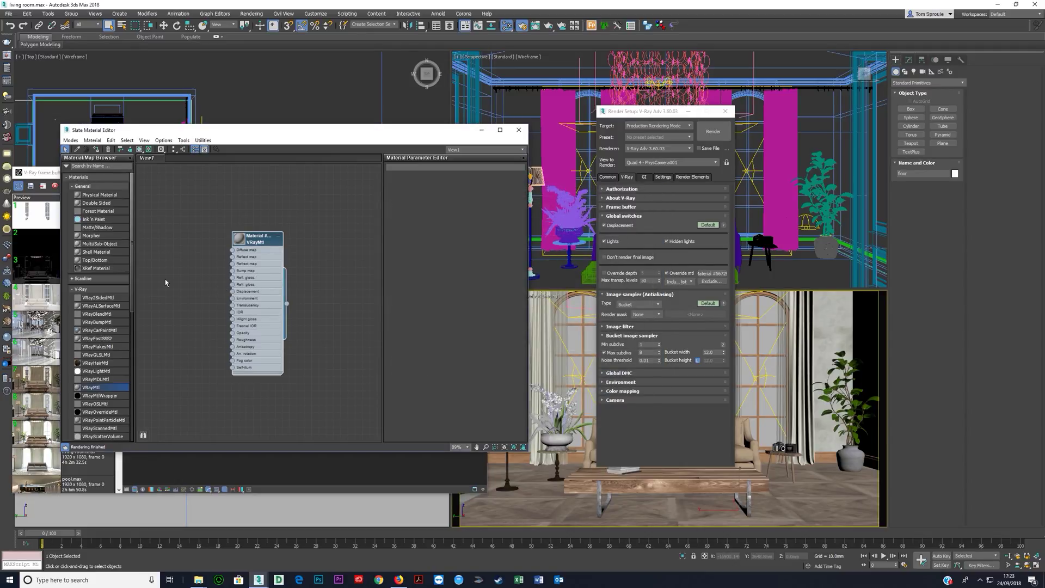
pyautogui.moveTo(257, 249); pyautogui.dragTo(209, 289)
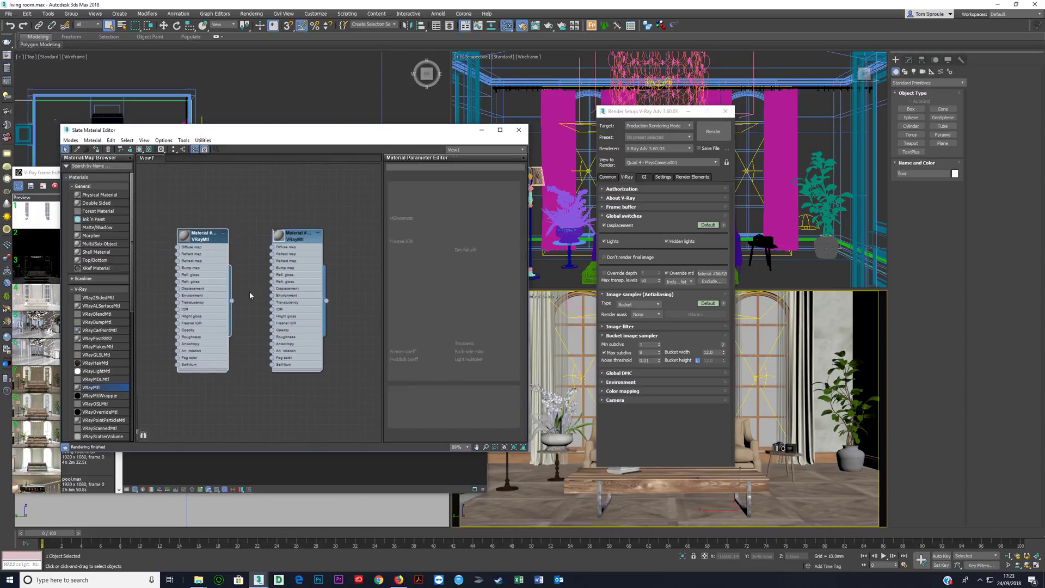
pyautogui.click(435, 186)
pyautogui.moveTo(273, 91); pyautogui.dragTo(317, 55)
pyautogui.click(290, 55)
pyautogui.click(302, 125)
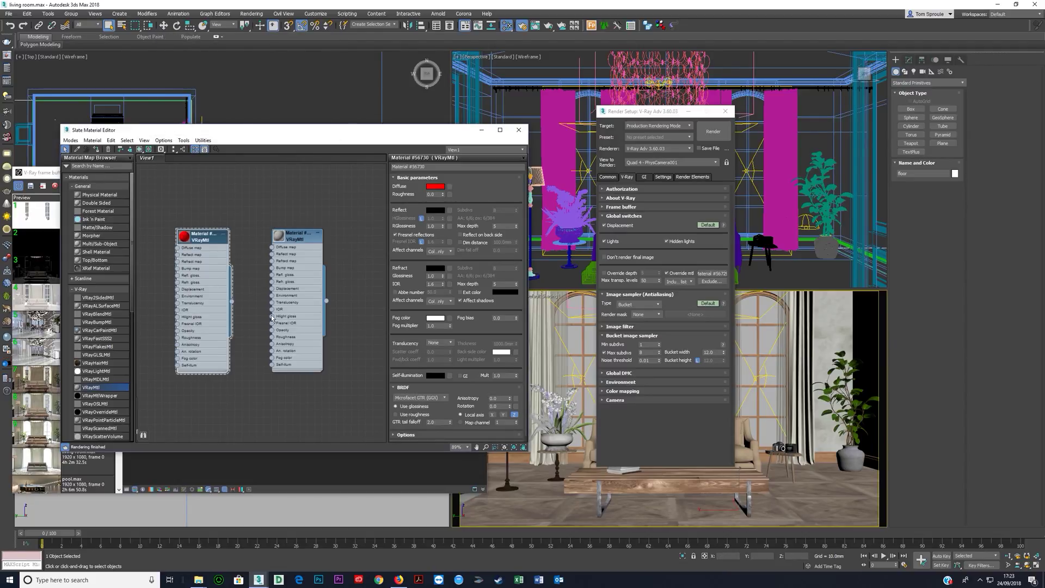
# Assign the red VRayMtl to the floor object in the camera view
pyautogui.click(539, 507)
pyautogui.click(217, 284)
pyautogui.click(97, 150)
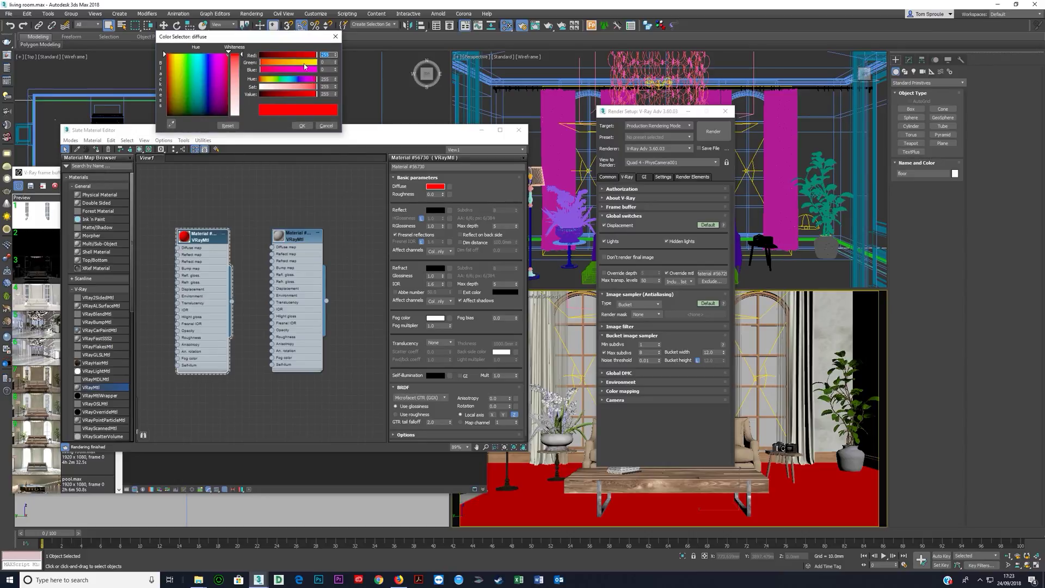
# Soften the floor material's red diffuse colour with green and blue at about 12 and value about 240
pyautogui.click(263, 63)
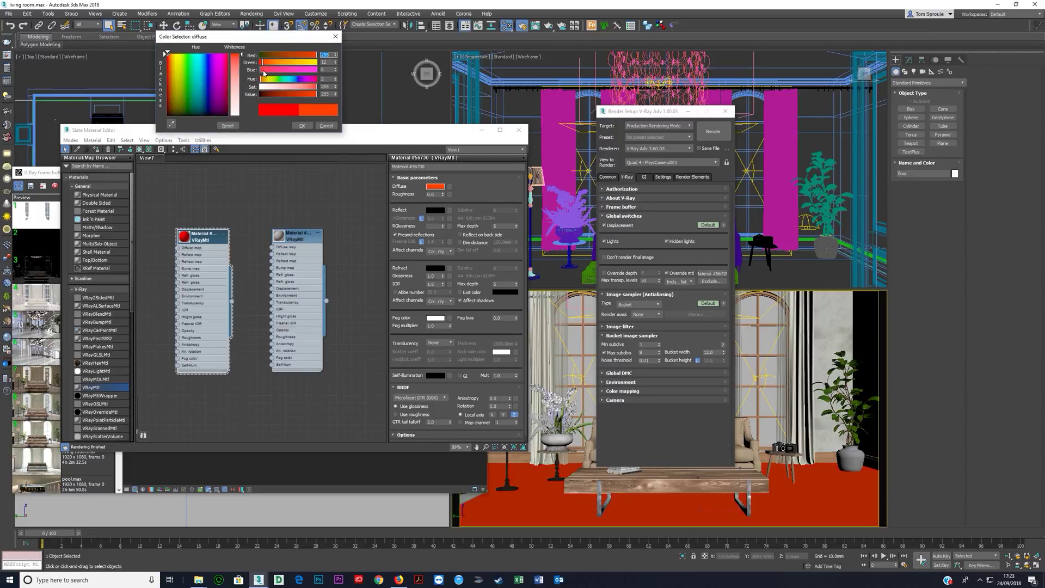
pyautogui.moveTo(263, 72); pyautogui.dragTo(264, 71)
pyautogui.moveTo(316, 94); pyautogui.dragTo(312, 95)
pyautogui.click(302, 125)
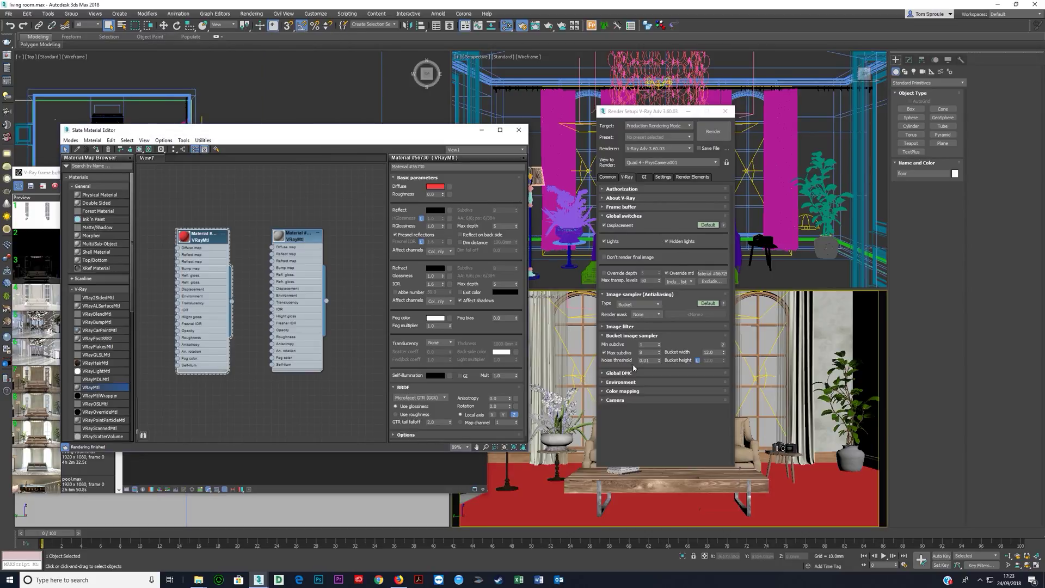
# Render the camera view with the red floor, stop the render partway and close the frame buffer
pyautogui.click(714, 133)
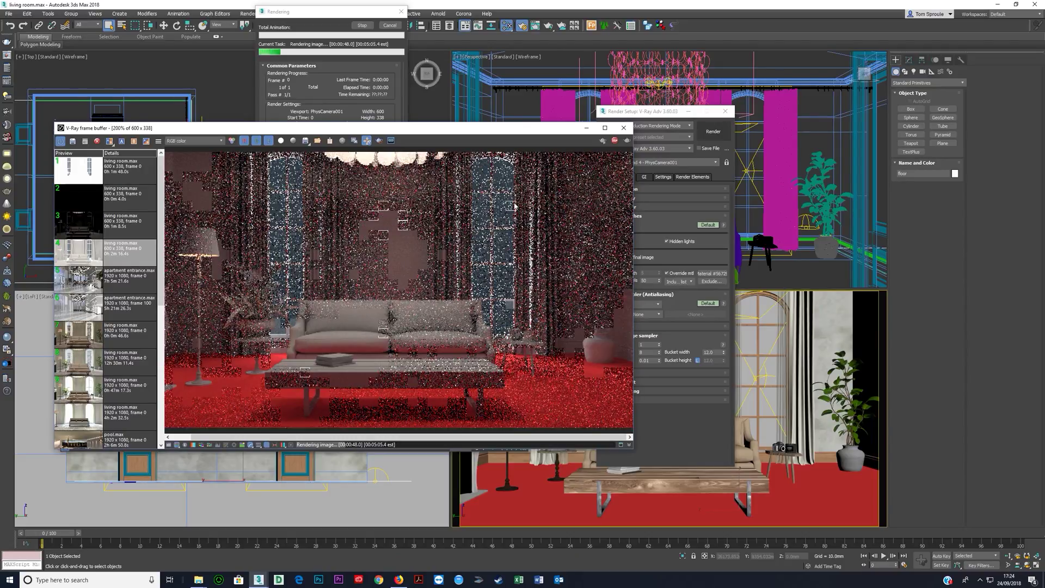
pyautogui.click(615, 141)
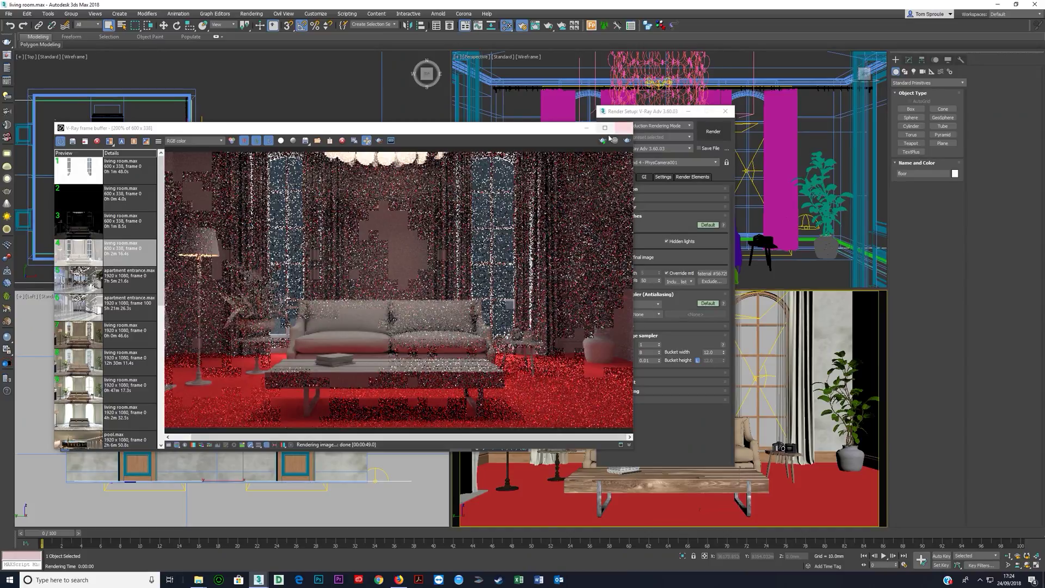
pyautogui.click(626, 127)
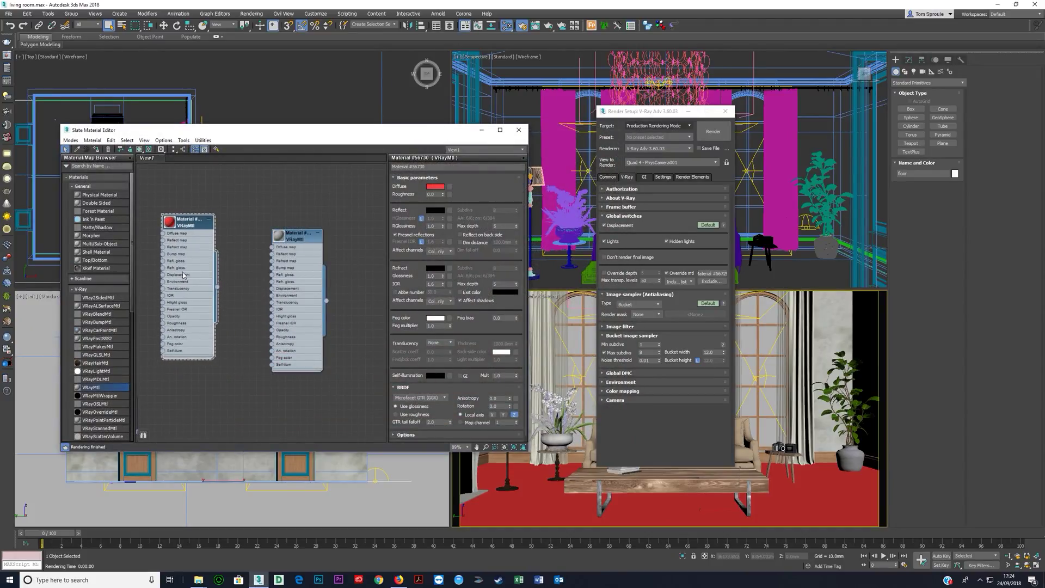
# Spread out the material nodes and connect the red floor material to the Base mtl slot of a new VRayOverrideMtl
pyautogui.moveTo(182, 275); pyautogui.dragTo(166, 281)
pyautogui.moveTo(271, 291); pyautogui.dragTo(342, 288)
pyautogui.moveTo(180, 302); pyautogui.dragTo(195, 316)
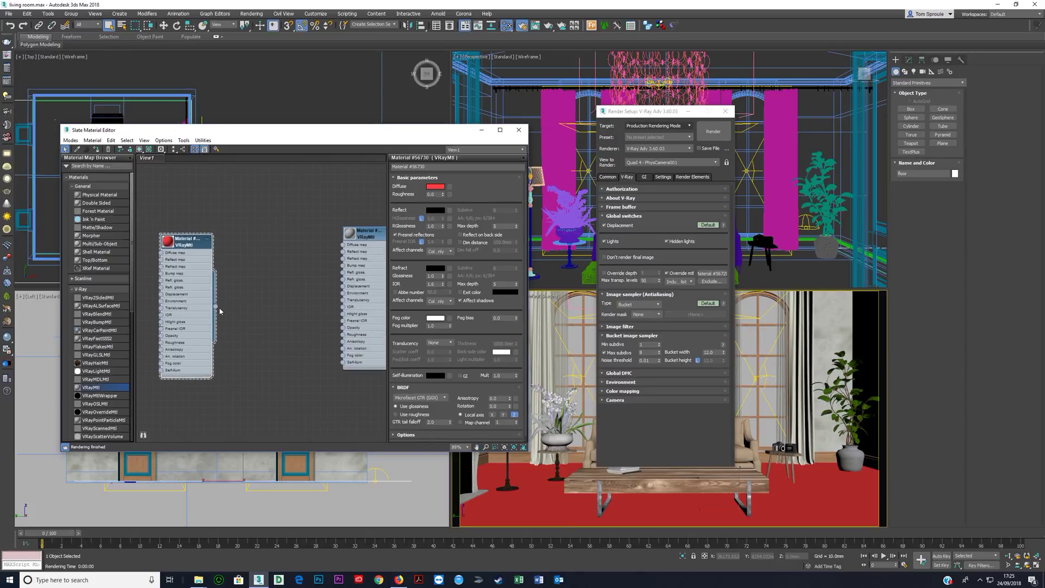
pyautogui.moveTo(215, 307); pyautogui.dragTo(234, 307)
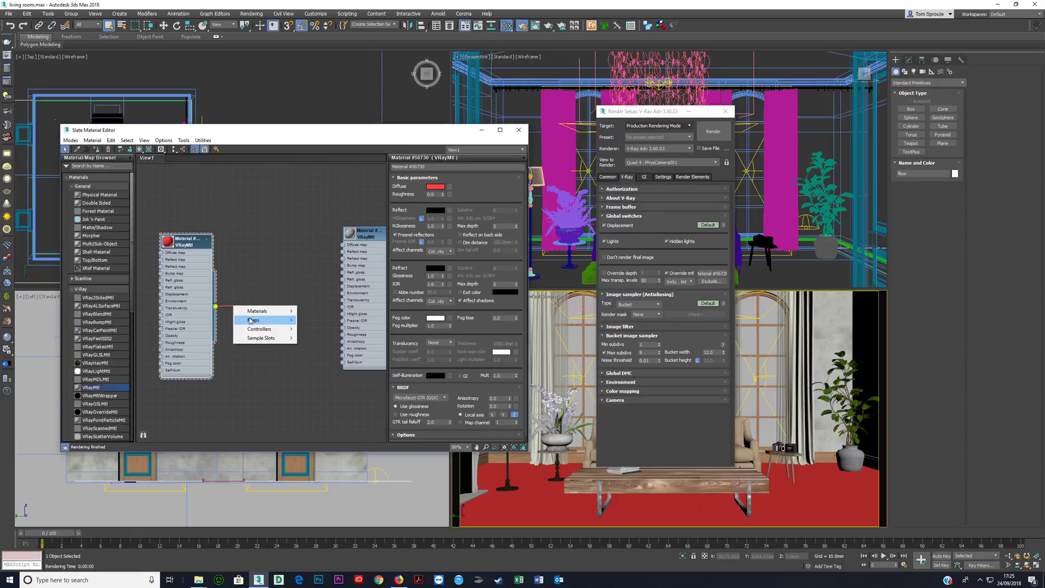
pyautogui.moveTo(258, 311)
pyautogui.moveTo(316, 329)
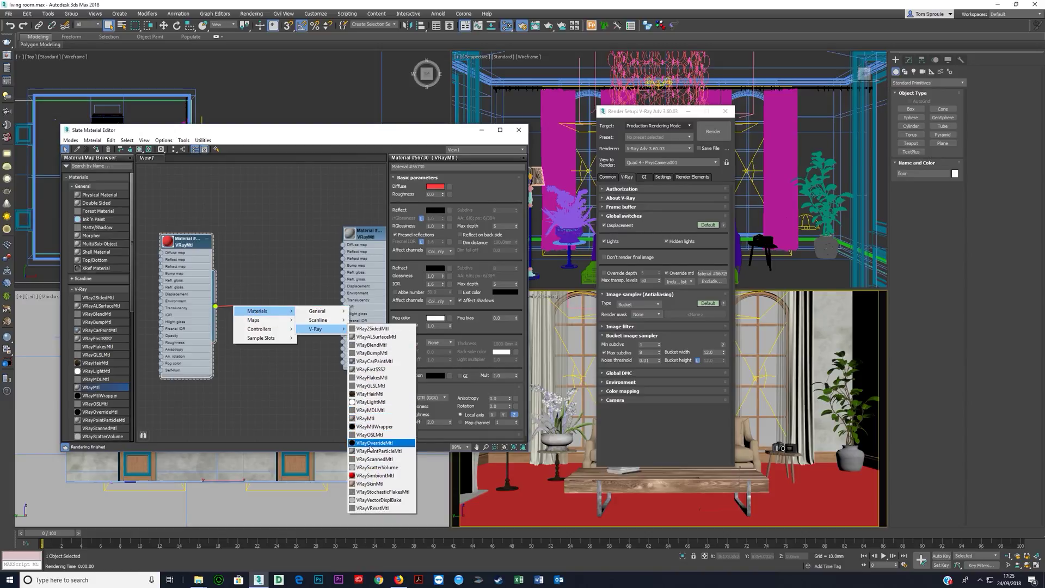
pyautogui.click(369, 444)
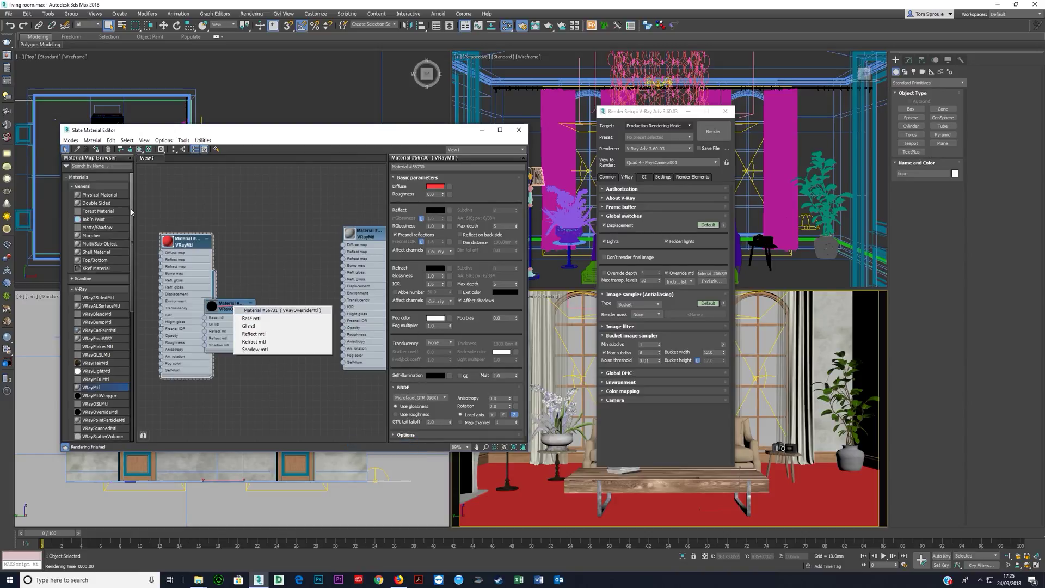
pyautogui.click(253, 320)
pyautogui.moveTo(236, 327); pyautogui.dragTo(276, 326)
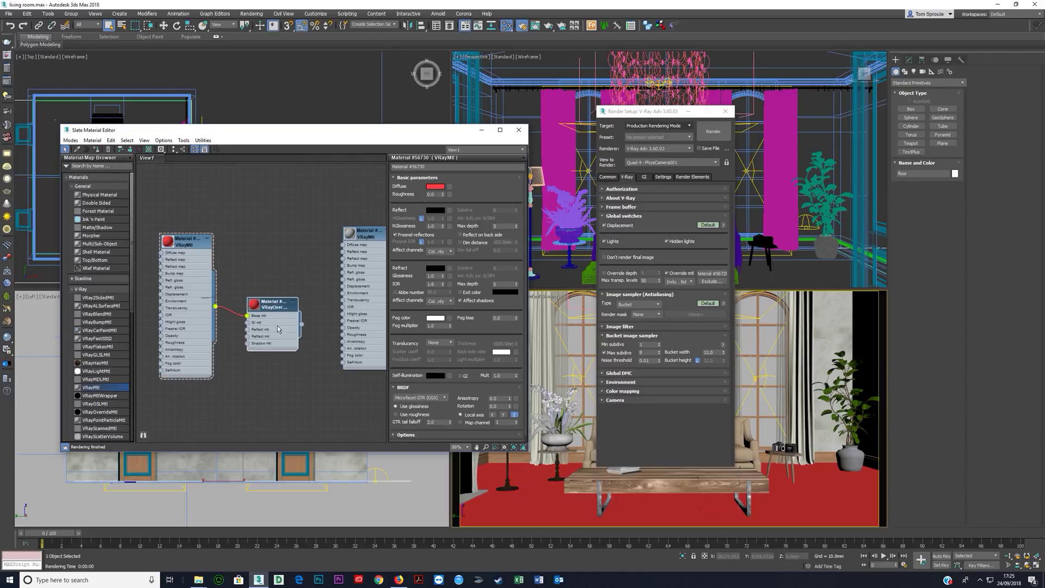
# Duplicate the red VRayMtl below the original and connect the copy to the VRayOverrideMtl's GI mtl slot
pyautogui.doubleClick(257, 307)
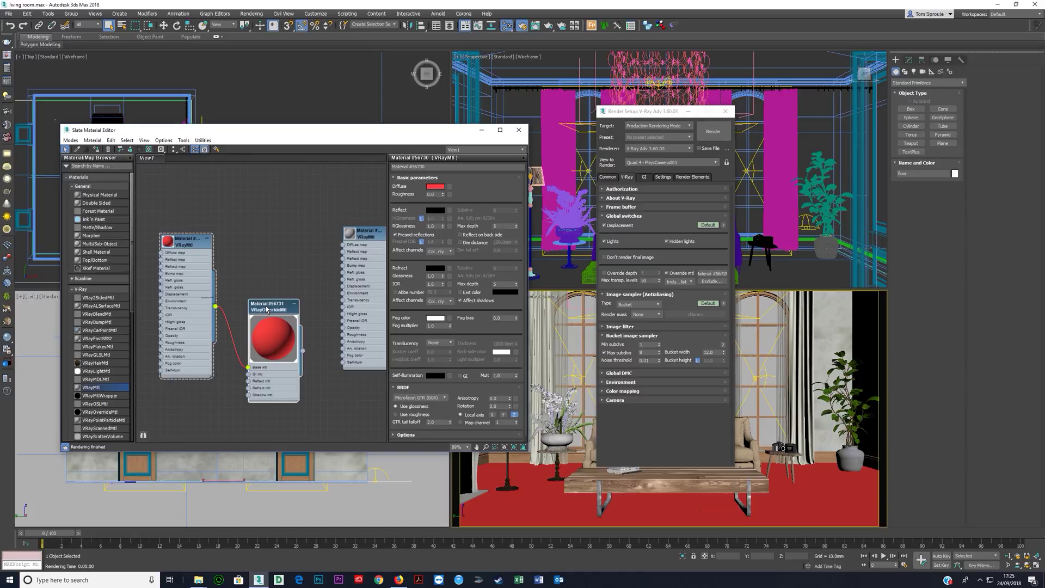
pyautogui.doubleClick(269, 338)
pyautogui.moveTo(270, 326); pyautogui.dragTo(291, 284)
pyautogui.scroll(-2, 192, 298)
pyautogui.keyDown('shift'); pyautogui.moveTo(201, 249); pyautogui.dragTo(271, 230); pyautogui.keyUp('shift')
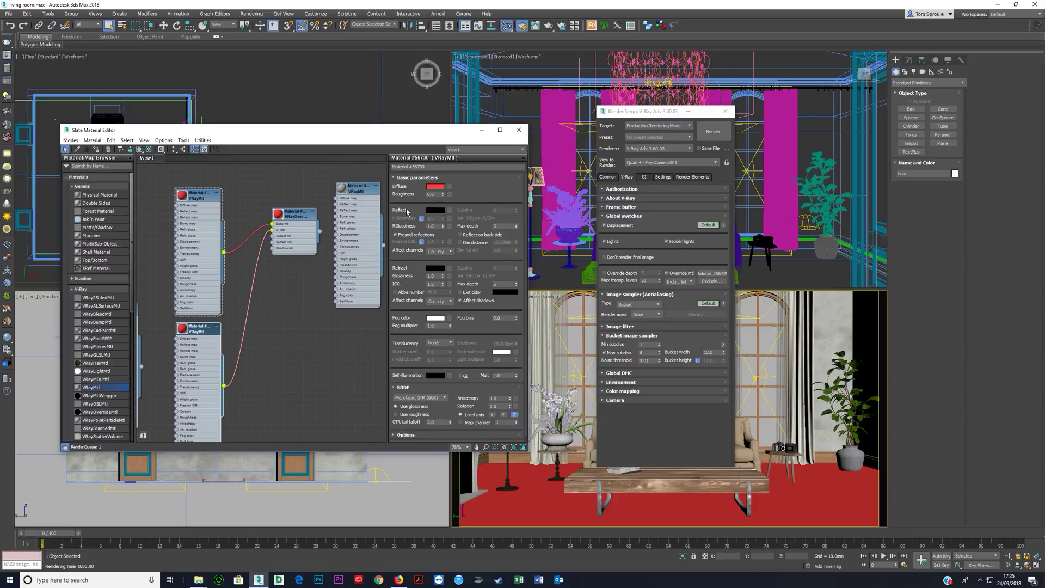
# Set the GI material's diffuse colour to a muted red with saturation about 141 and value about 128
pyautogui.click(436, 187)
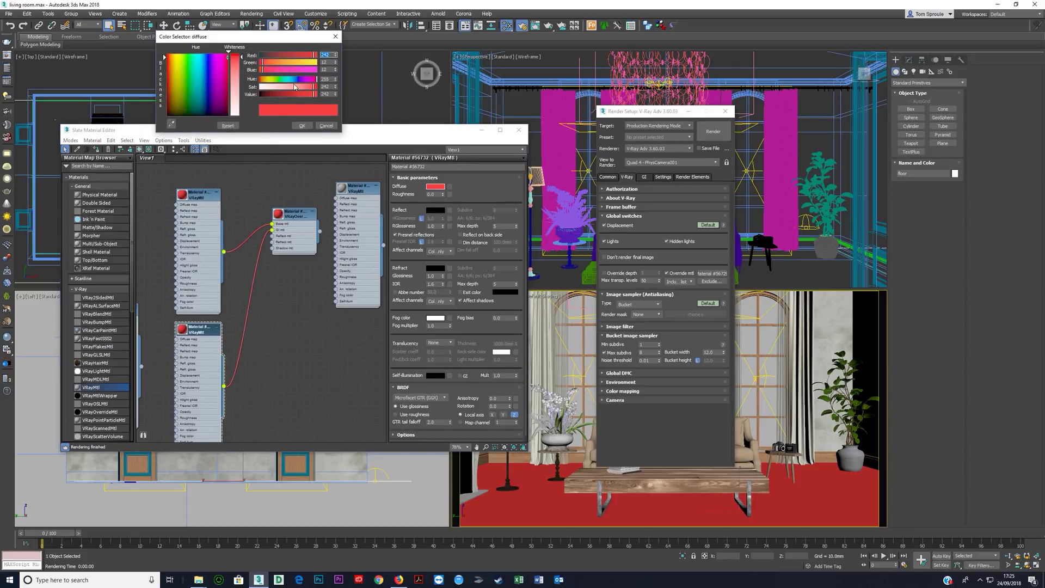
pyautogui.moveTo(294, 87); pyautogui.dragTo(291, 87)
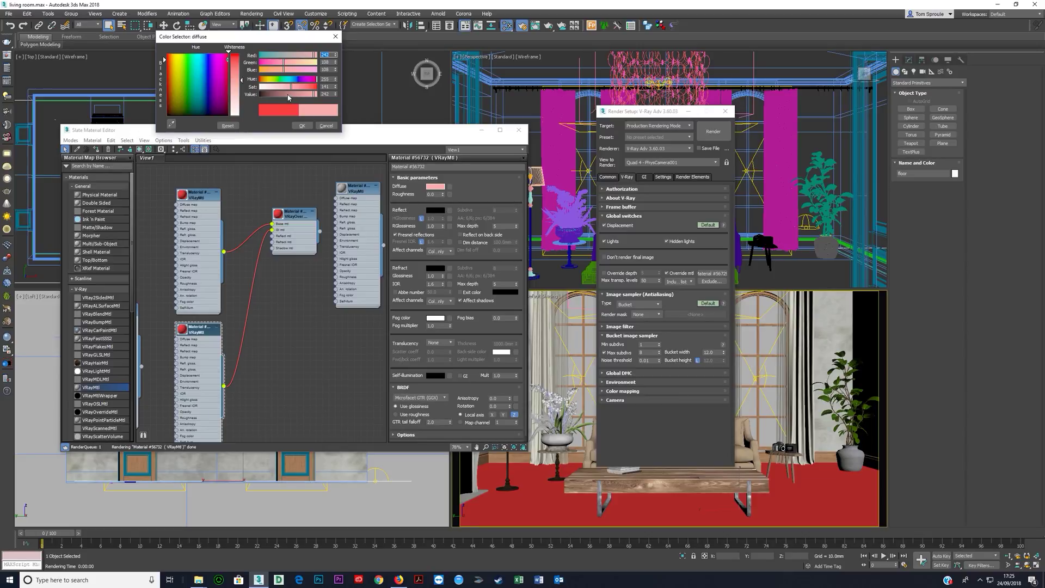
pyautogui.click(289, 95)
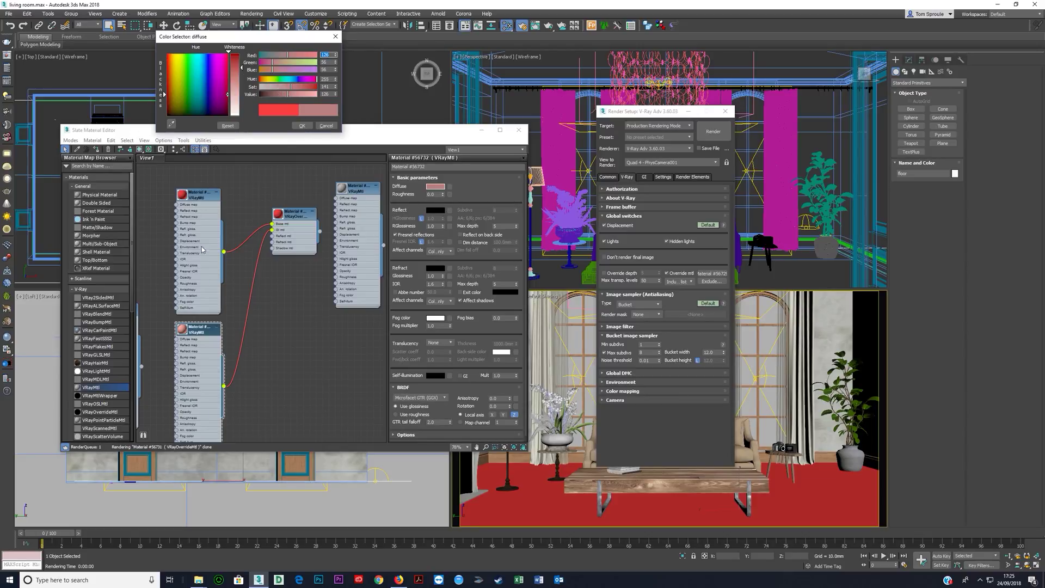
pyautogui.press('Return')
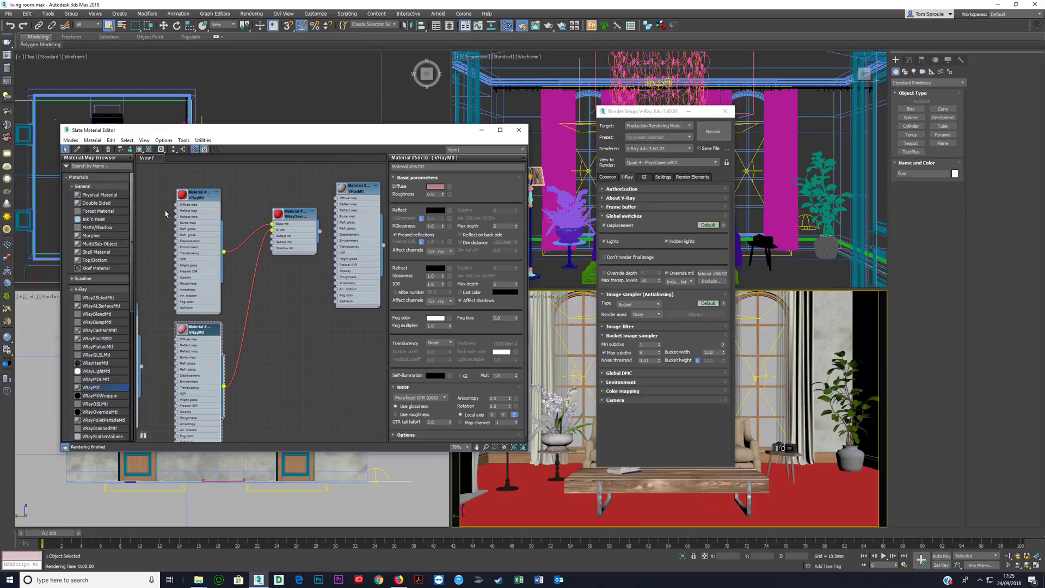
# Route the existing material's bitmap through a new ColorCorrection map into the GI material's diffuse slot
pyautogui.moveTo(153, 235); pyautogui.dragTo(240, 237, button='middle')
pyautogui.moveTo(194, 325); pyautogui.dragTo(175, 332)
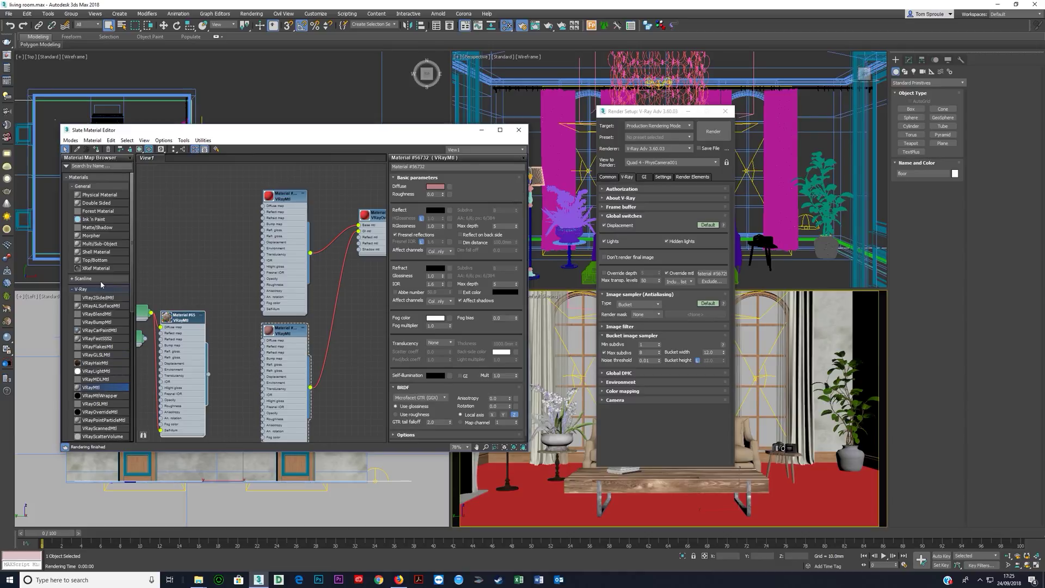
pyautogui.click(83, 187)
pyautogui.click(81, 207)
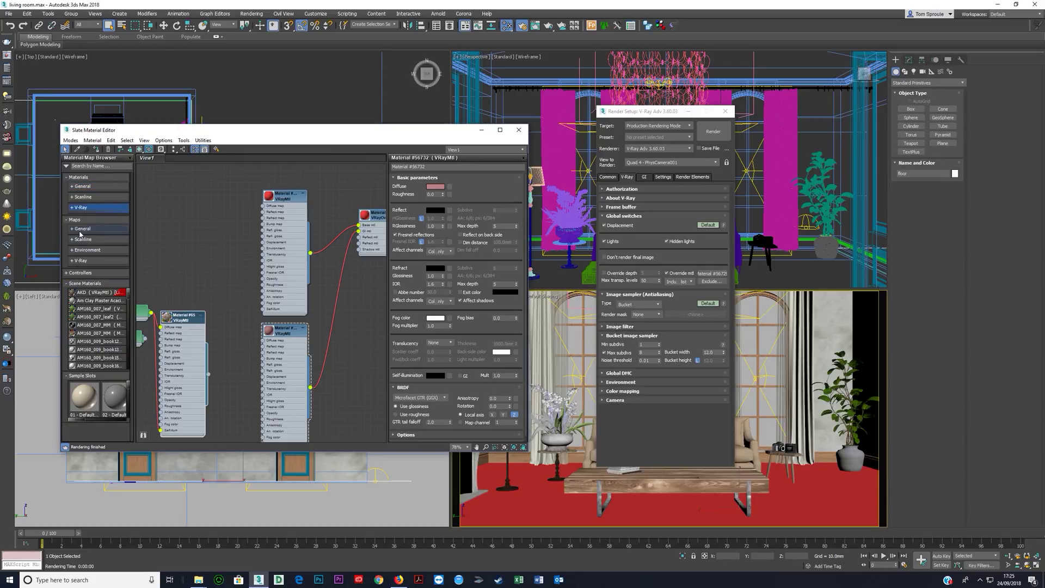
pyautogui.click(82, 229)
pyautogui.moveTo(99, 318); pyautogui.dragTo(185, 249)
pyautogui.scroll(-2, 186, 272)
pyautogui.moveTo(158, 306); pyautogui.dragTo(191, 299, button='middle')
pyautogui.moveTo(190, 298); pyautogui.dragTo(286, 323)
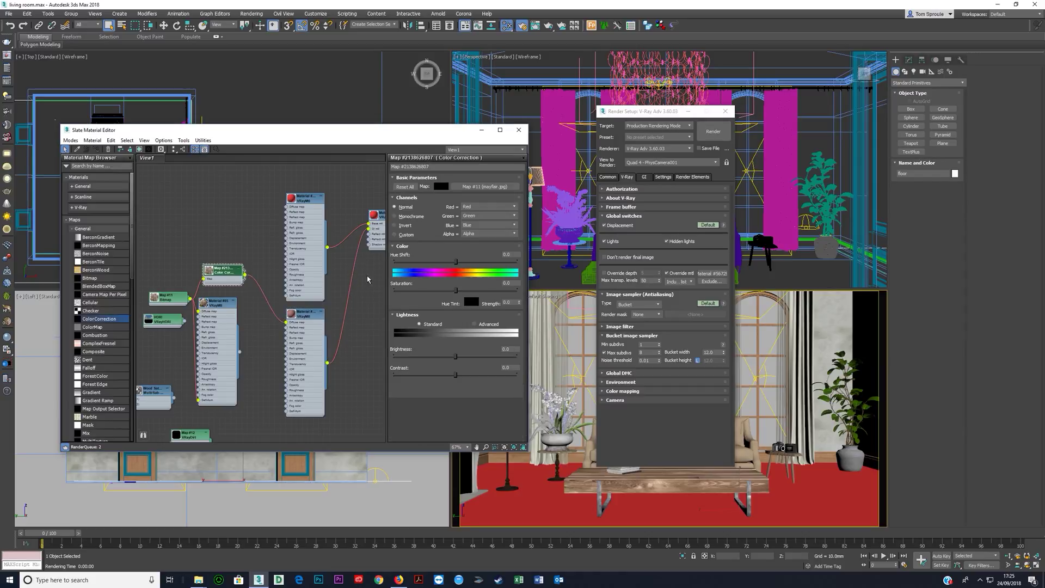
# Set the ColorCorrection map's saturation to about -51 and brightness to about -41, and delete the map node
pyautogui.click(424, 290)
pyautogui.moveTo(455, 357); pyautogui.dragTo(477, 356)
pyautogui.click(434, 357)
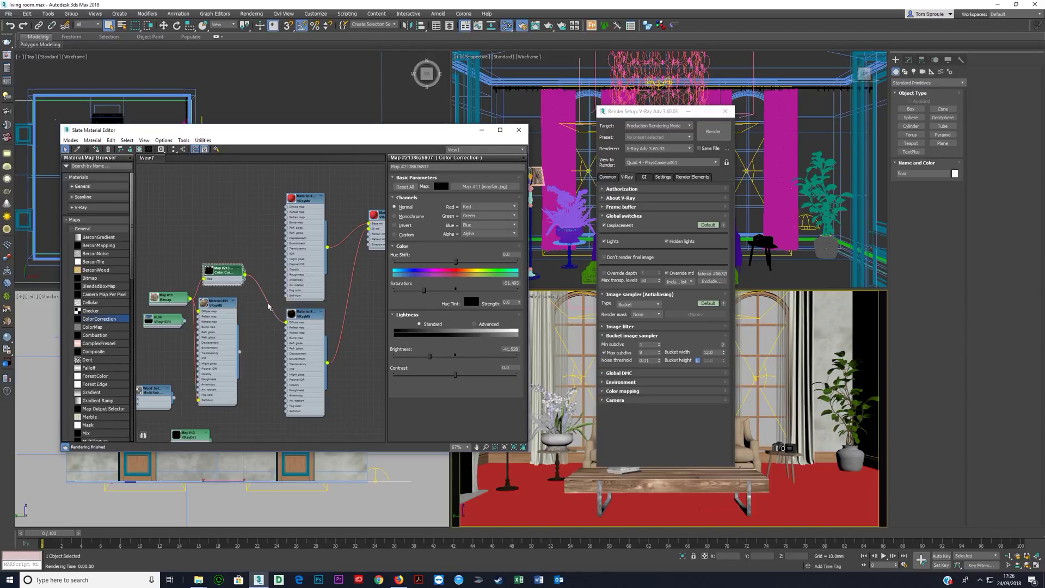
pyautogui.press('Delete')
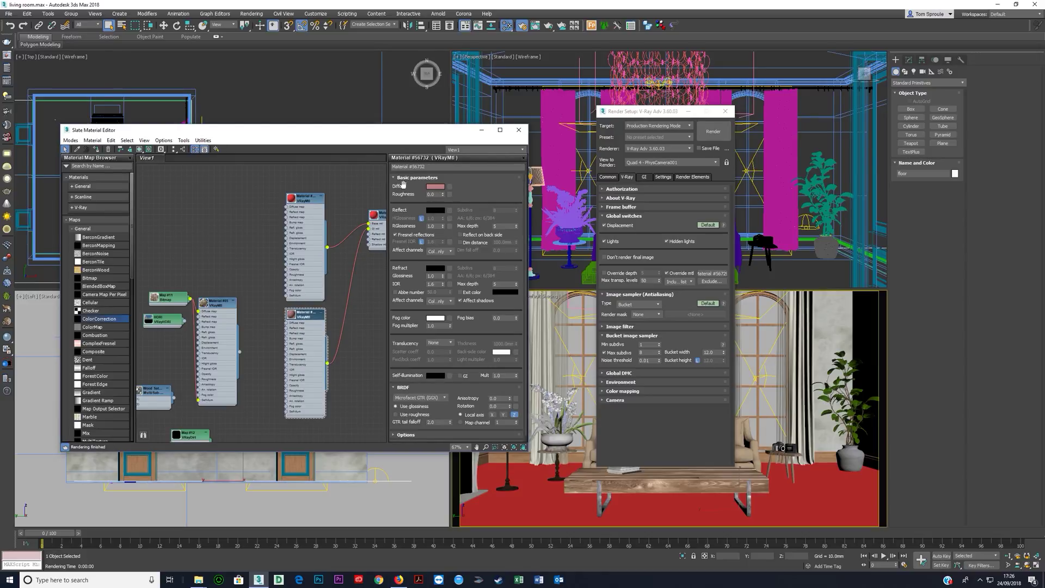
# Check the GI material's diffuse colour without changing it and render the camera view with the muted GI material setup
pyautogui.click(436, 187)
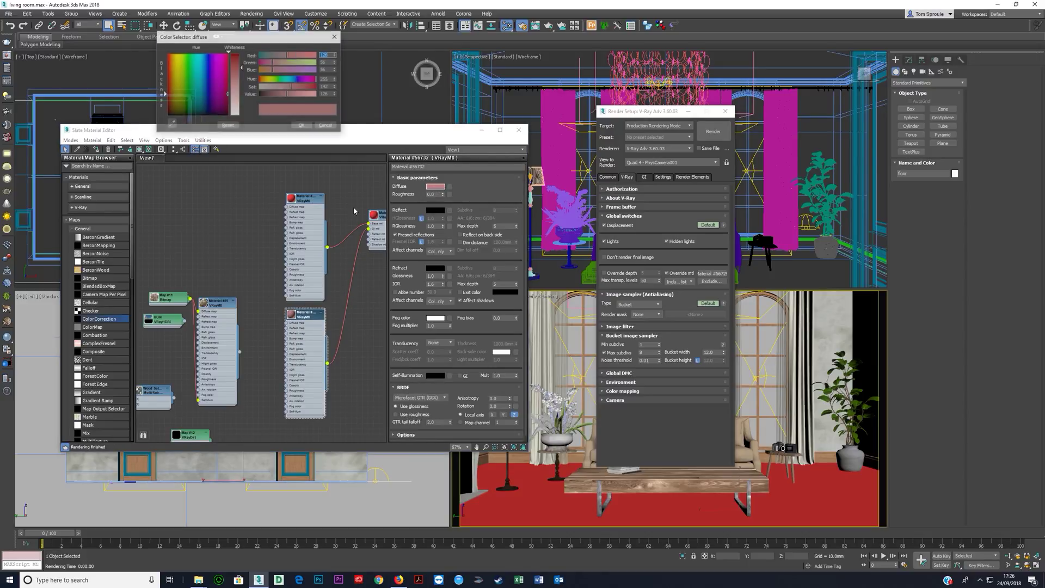
pyautogui.click(302, 126)
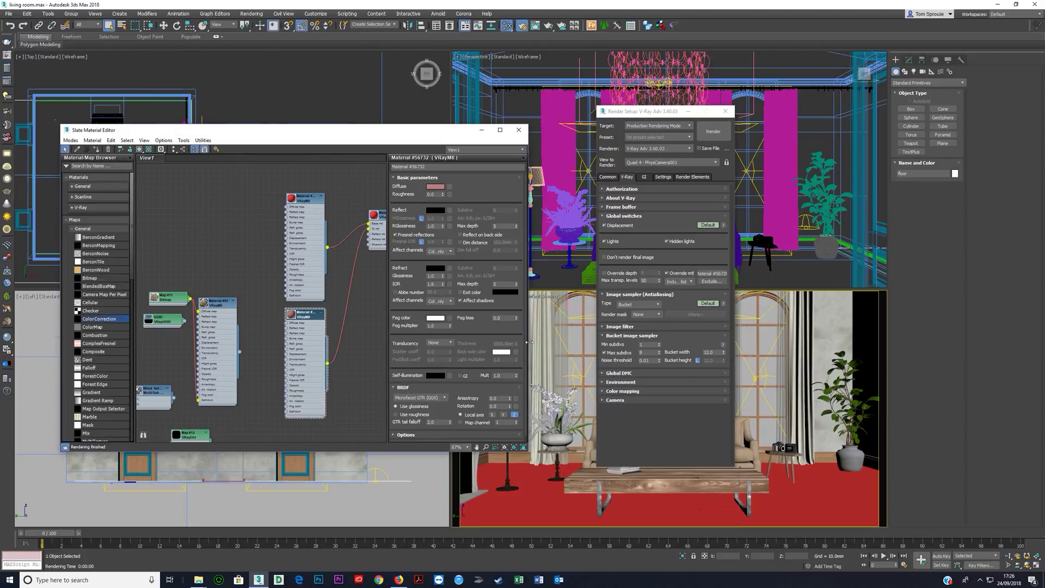
pyautogui.click(713, 133)
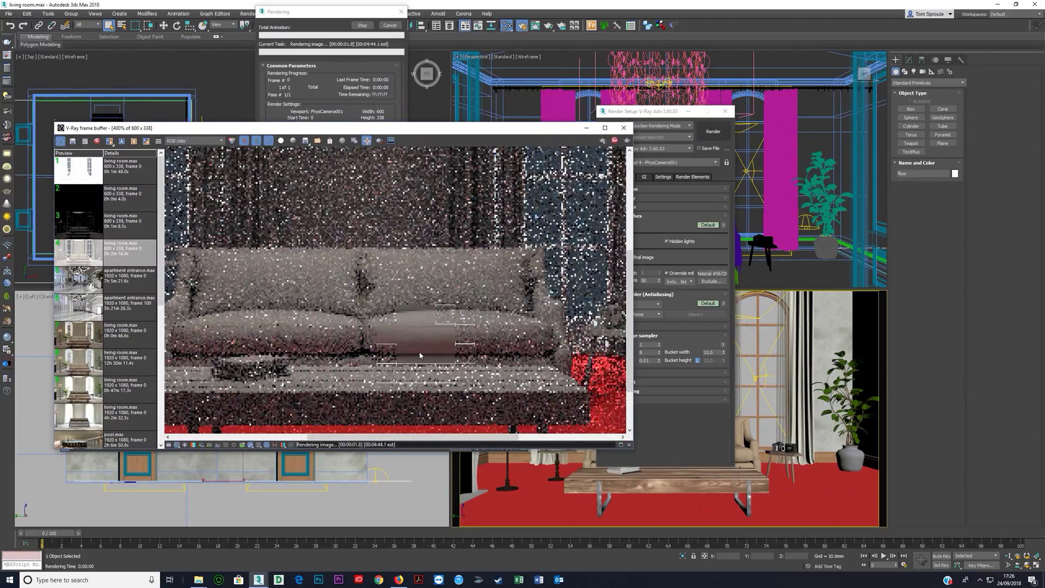
pyautogui.scroll(-1, 422, 353)
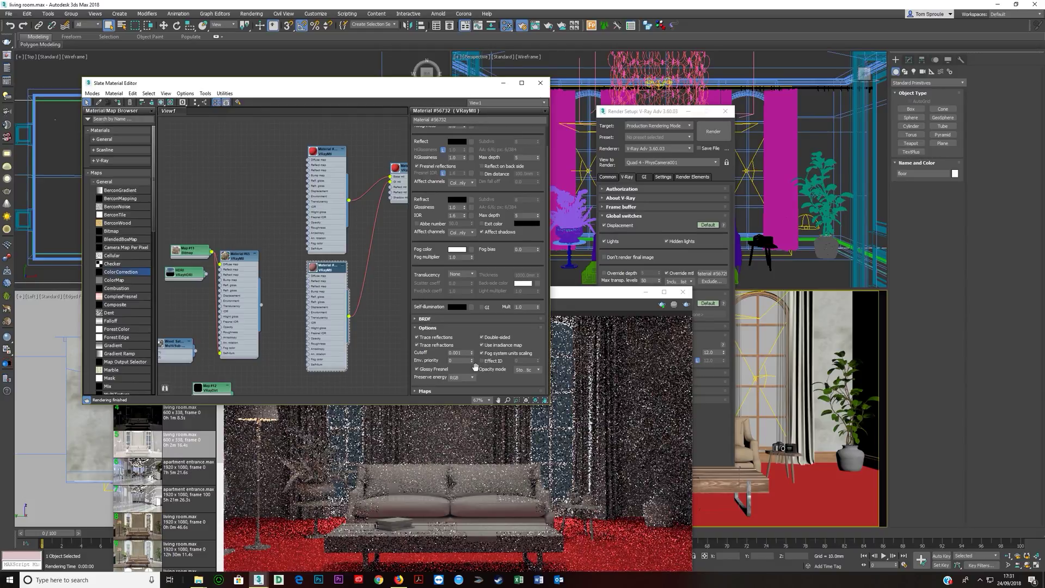
# Collapse the GI material's Options rollout and move the VRayOverrideMtl node down between its base and GI material nodes
pyautogui.click(468, 329)
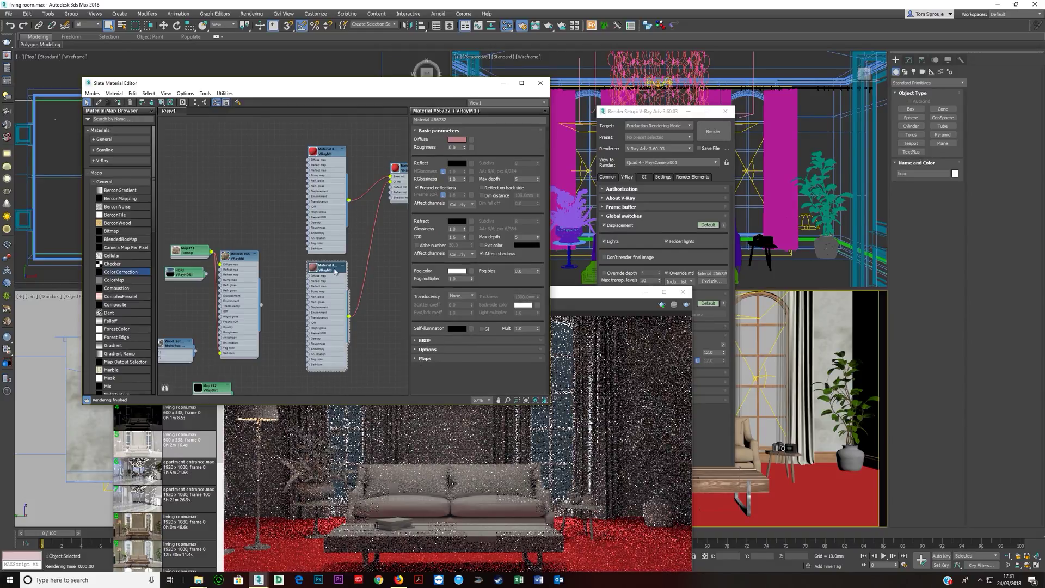
pyautogui.scroll(-2, 335, 243)
pyautogui.moveTo(334, 242); pyautogui.dragTo(254, 251, button='middle')
pyautogui.moveTo(309, 210); pyautogui.dragTo(304, 270)
pyautogui.scroll(2, 302, 267)
pyautogui.scroll(1, 291, 266)
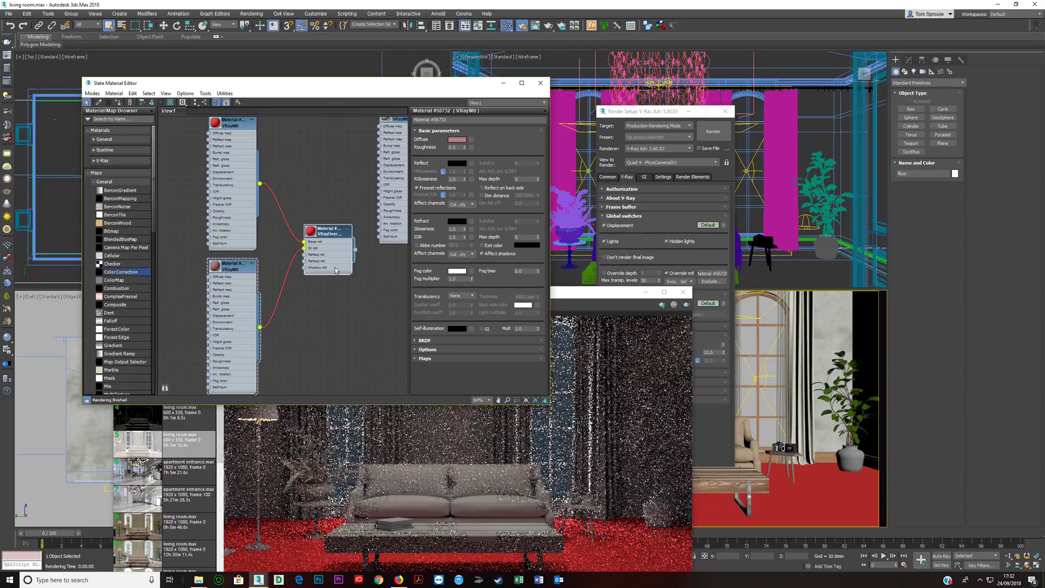
# Open the VRayOverrideMtl's parameters and review its base and GI material assignments alongside the node connections
pyautogui.click(325, 253)
pyautogui.scroll(-3, 290, 275)
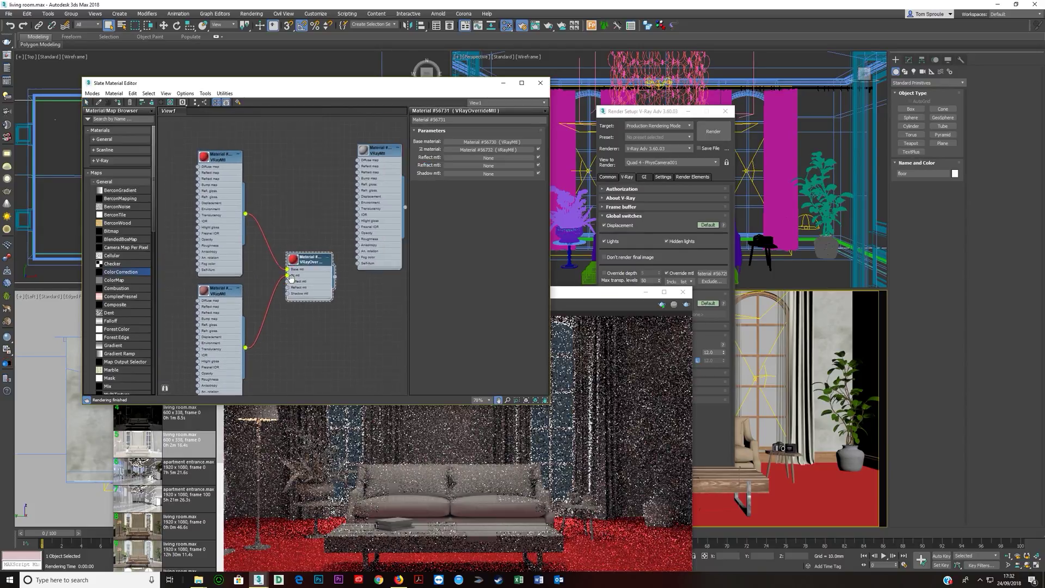
pyautogui.moveTo(290, 275); pyautogui.dragTo(321, 272, button='middle')
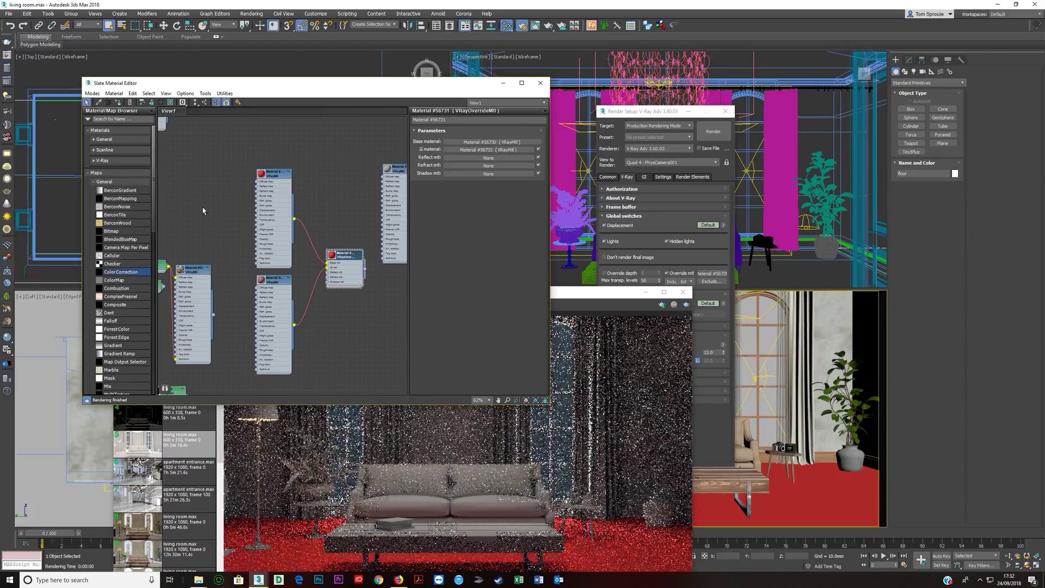
pyautogui.moveTo(318, 287); pyautogui.dragTo(281, 285, button='middle')
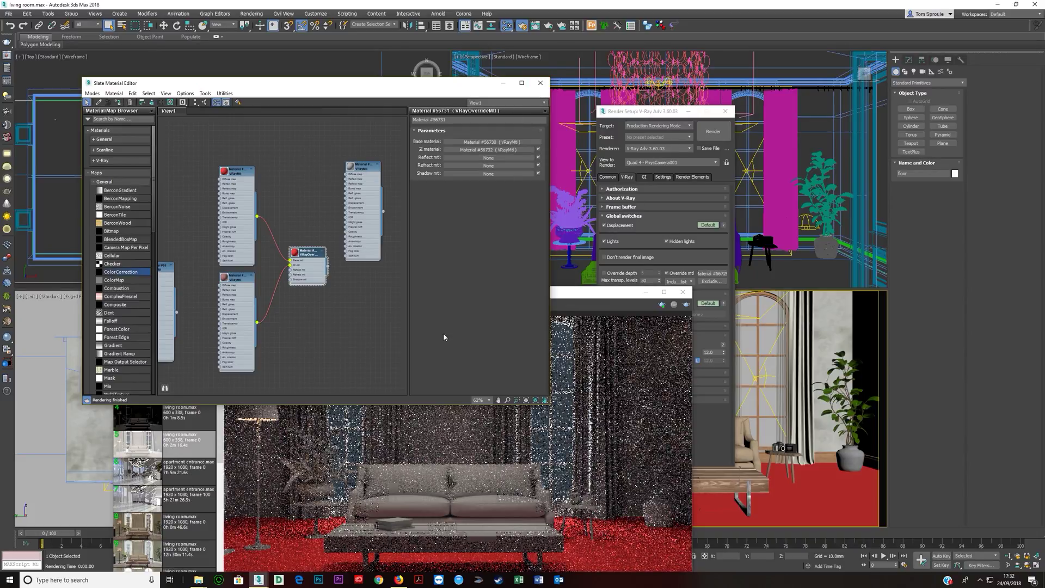
pyautogui.click(428, 445)
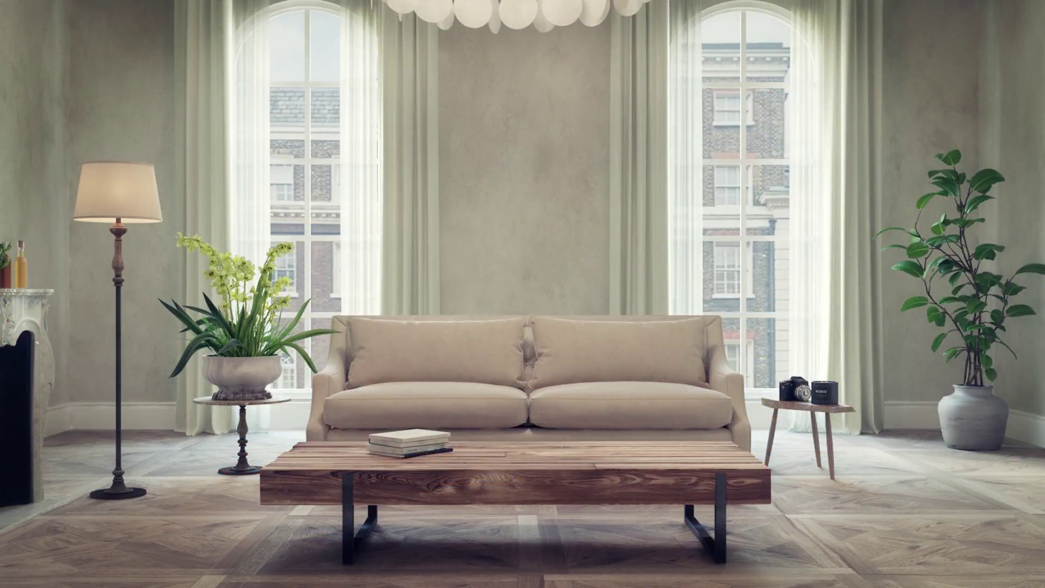